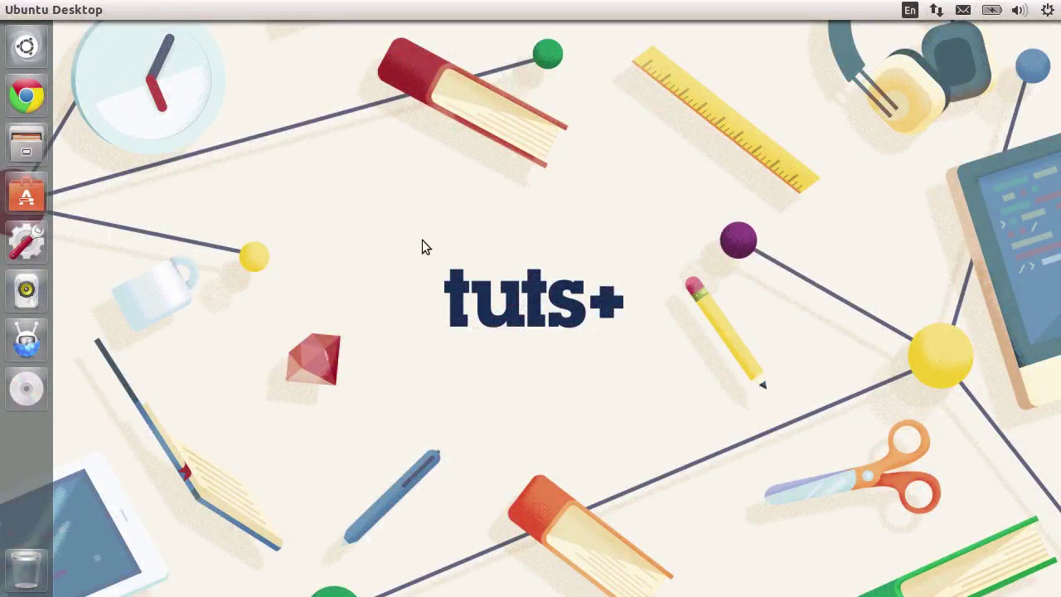
Step: Open the file manager near the middle of the desktop, and visit the Downloads folder before returning to Home
left_click(28, 150)
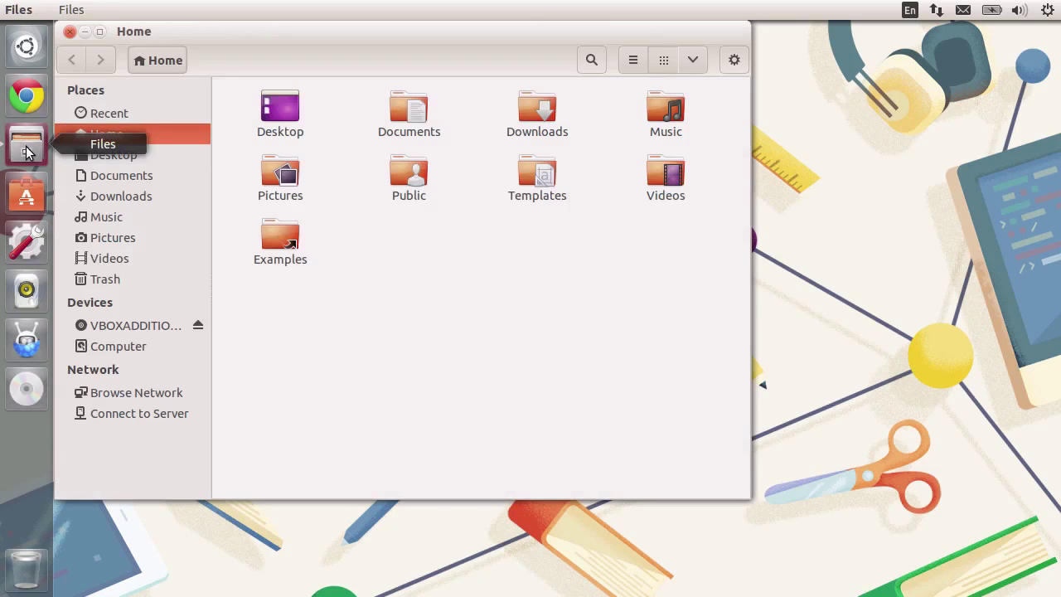
left_click_drag(202, 34, 350, 82)
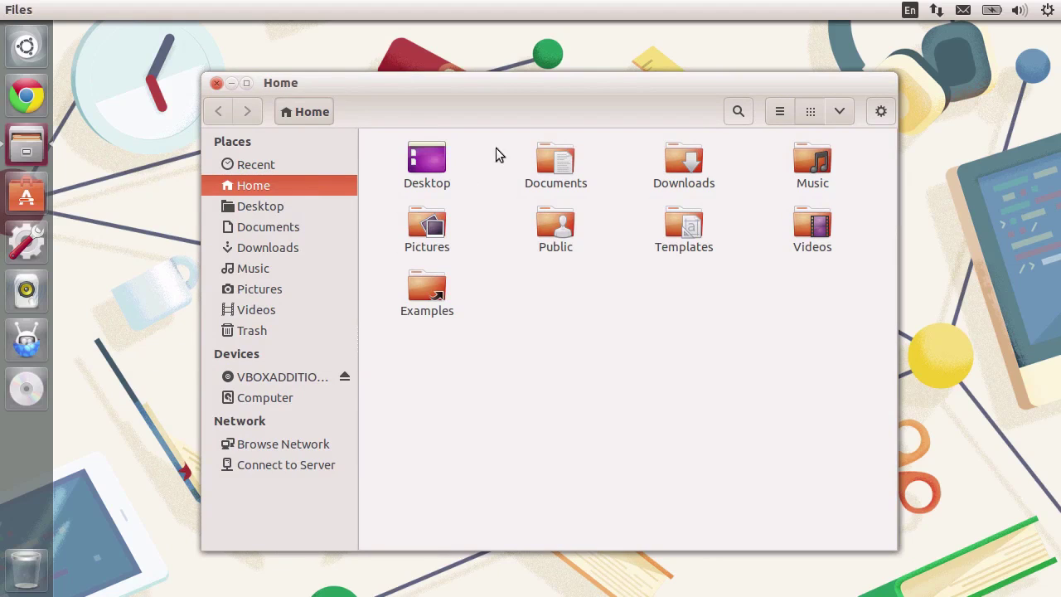
double_click(700, 181)
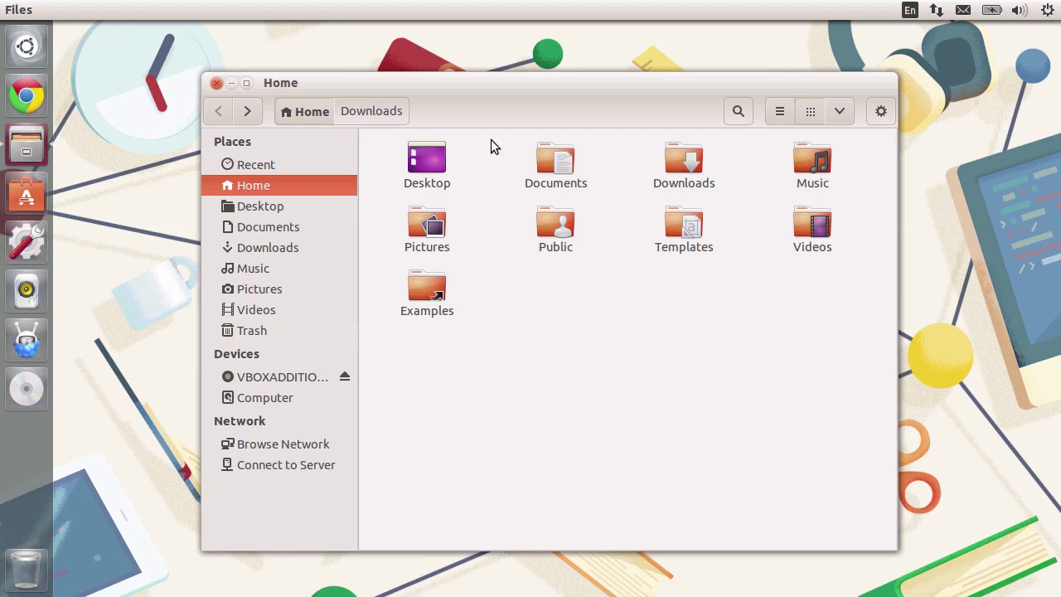
key("alt+Home")
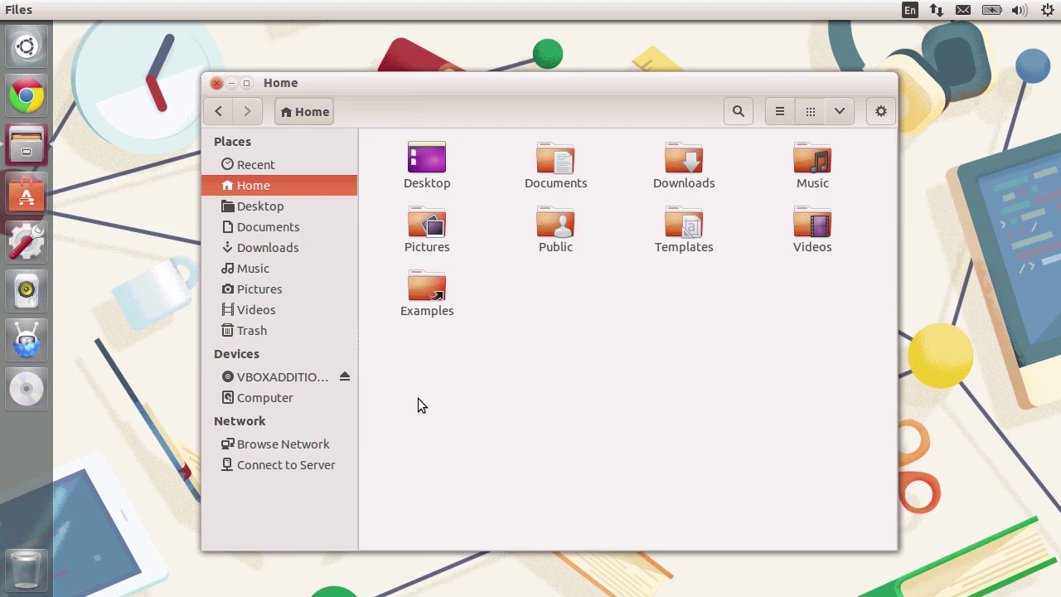
Step: Show the Home folder's full path as an editable location, and dismiss it without changing it
left_click(59, 11)
left_click(107, 72)
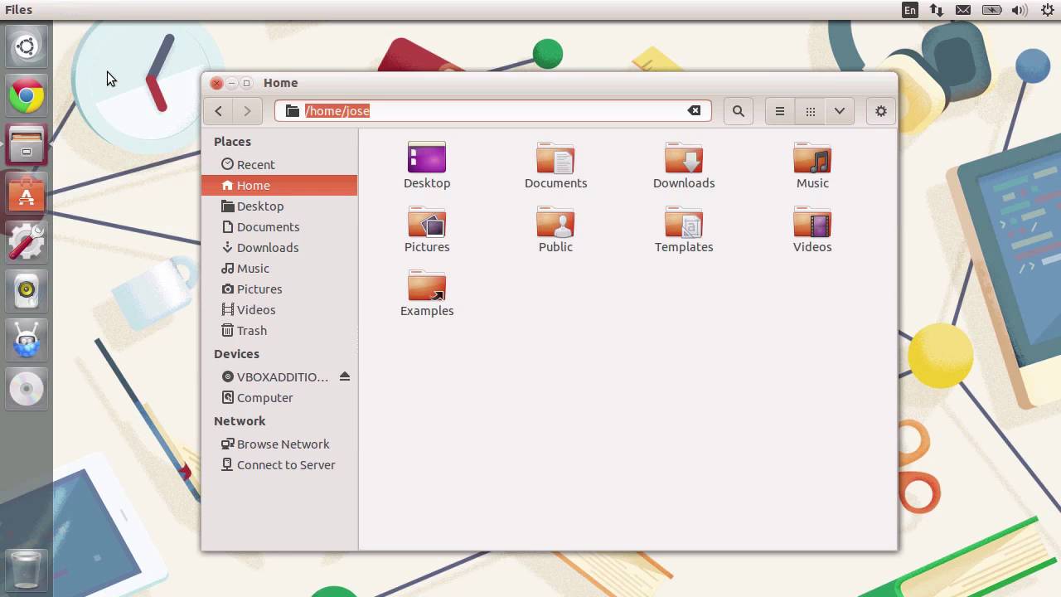
key("End")
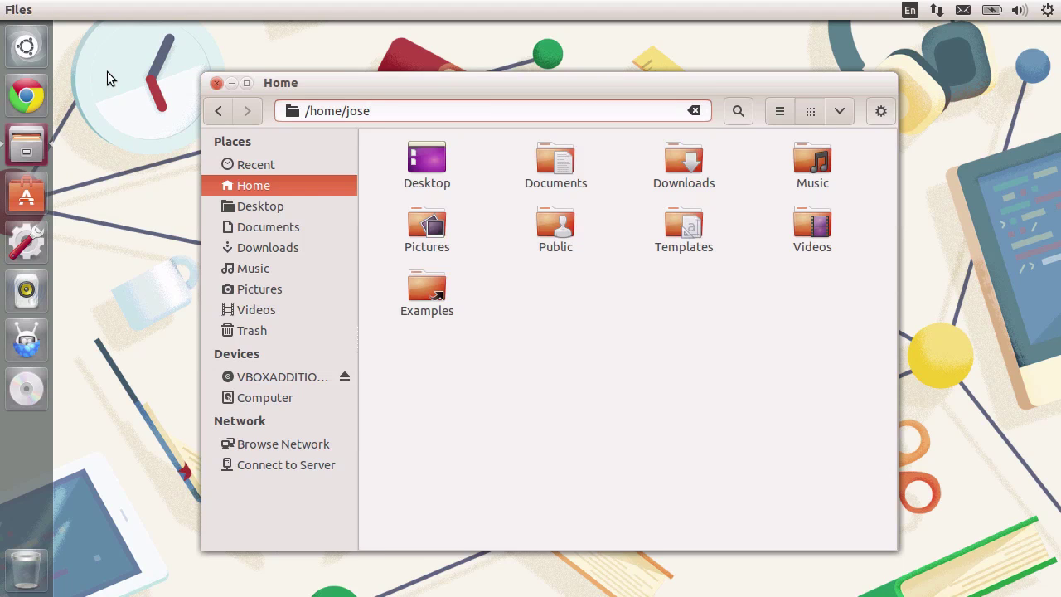
key("Escape")
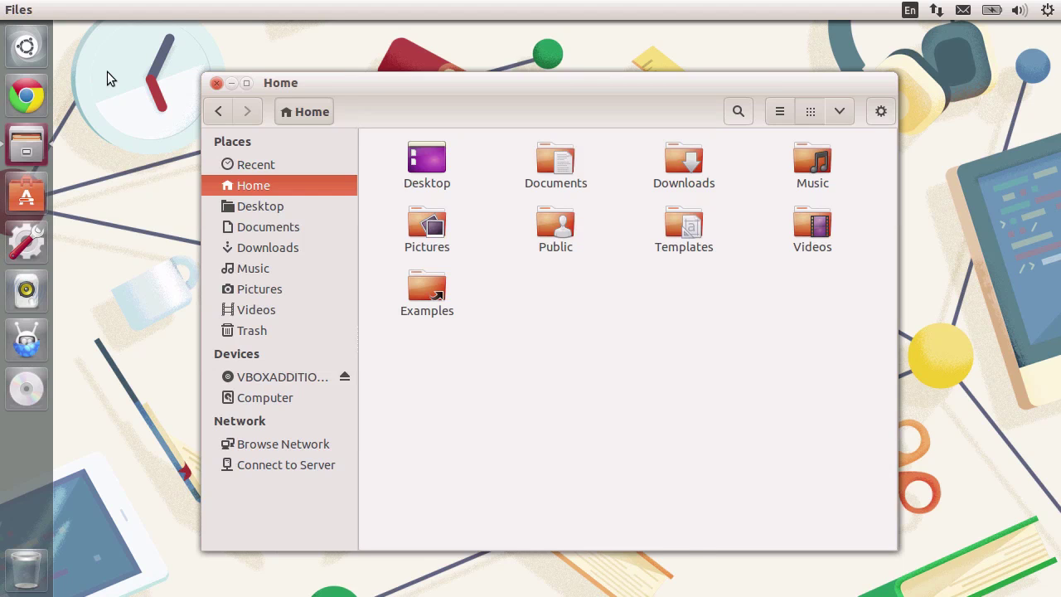
Step: Go up two levels from Home to the file system root and select the bin folder
key("alt+Up")
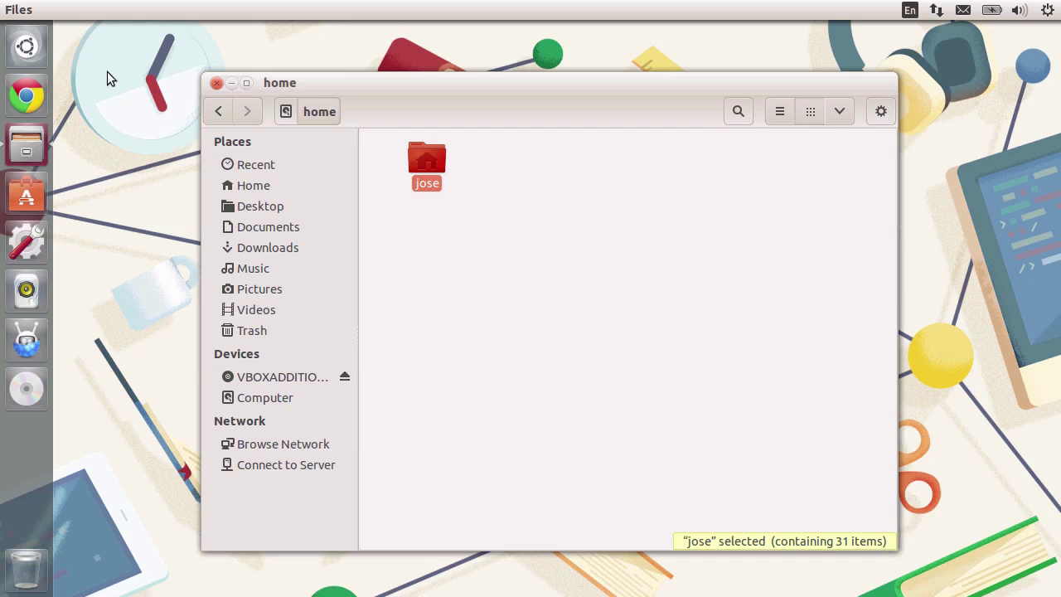
key("alt+Up")
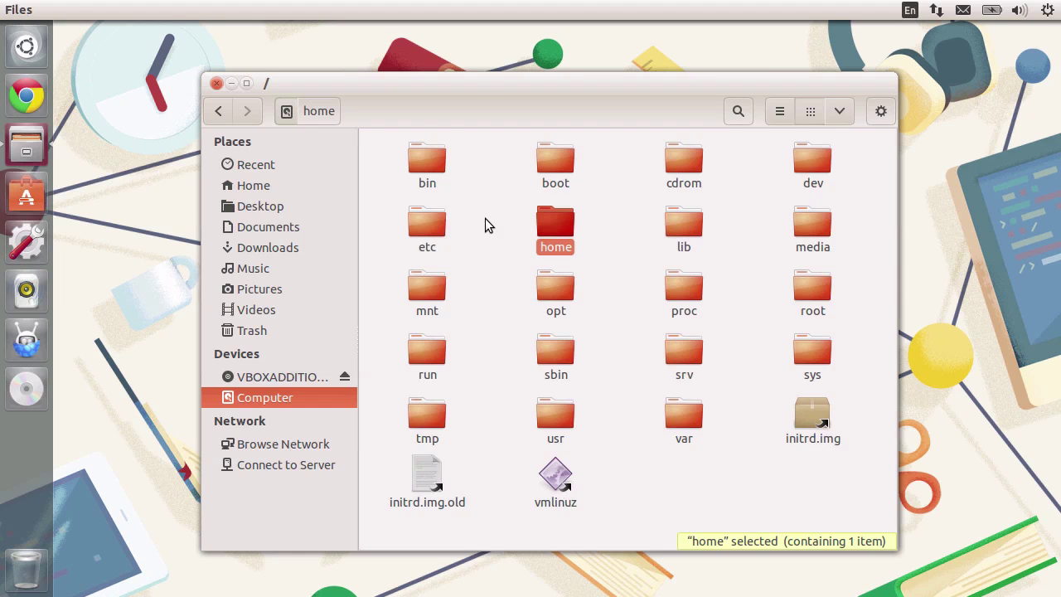
key("Up")
key("Left")
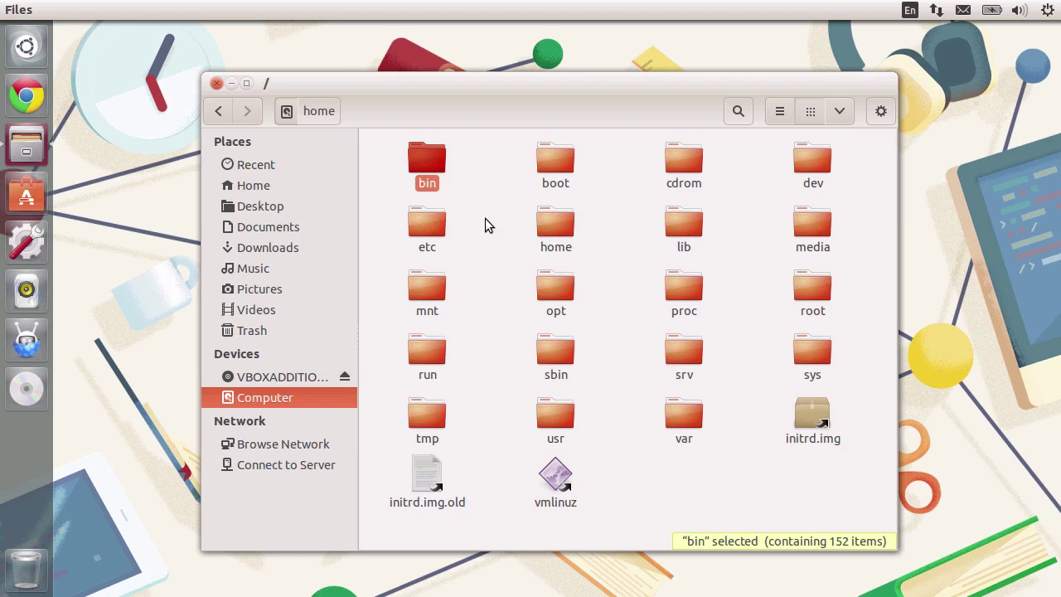
Step: Point out the opt folder and the sbin folder in the root directory by selecting each in turn
key("Down")
key("Down")
key("Right")
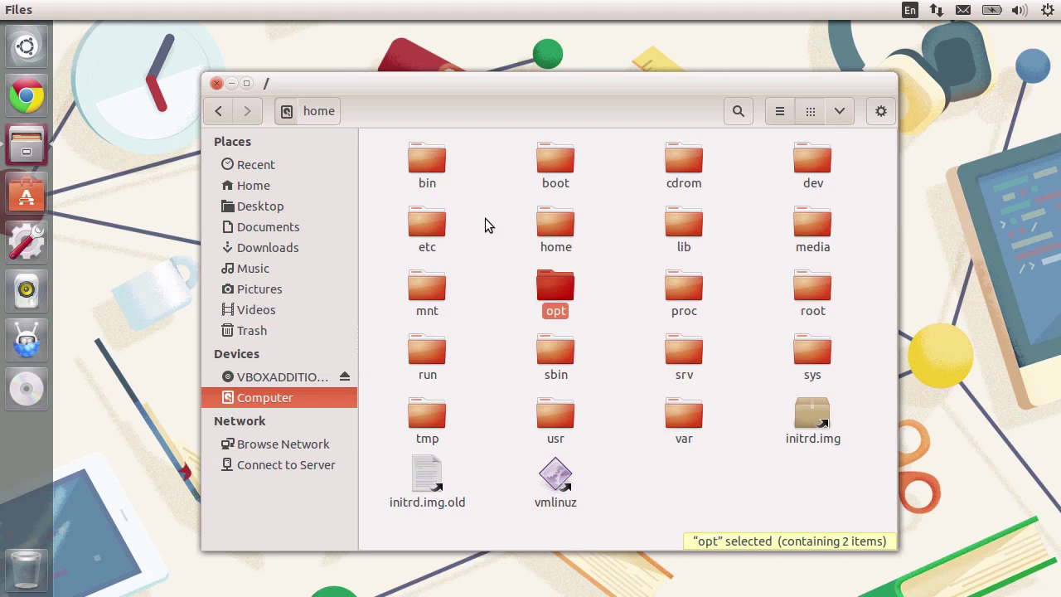
key("Down")
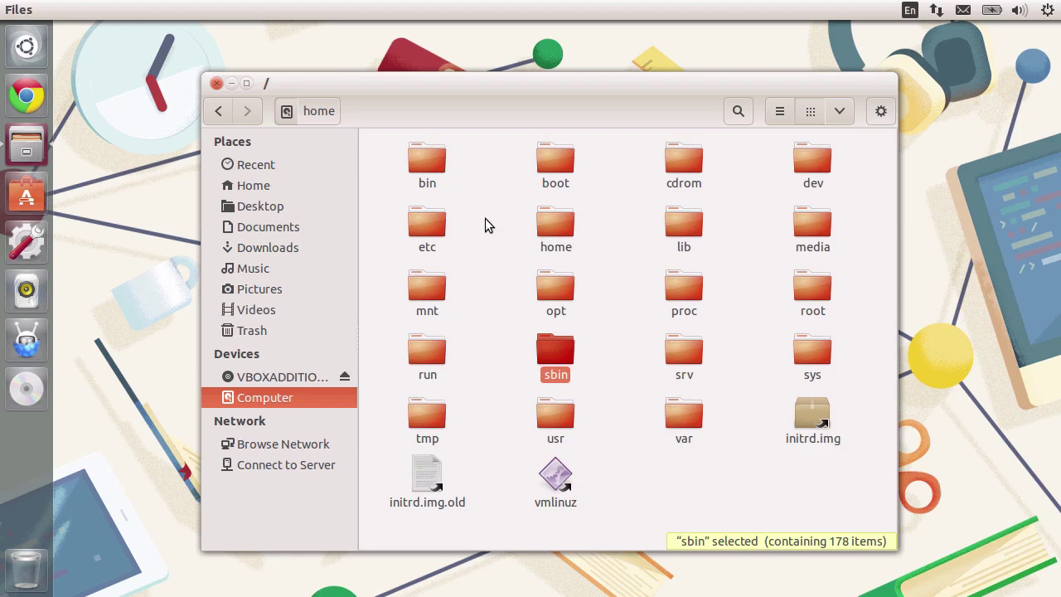
Step: Open the bin folder inside usr and look over the programs it contains
key("Left")
key("Down")
key("Right")
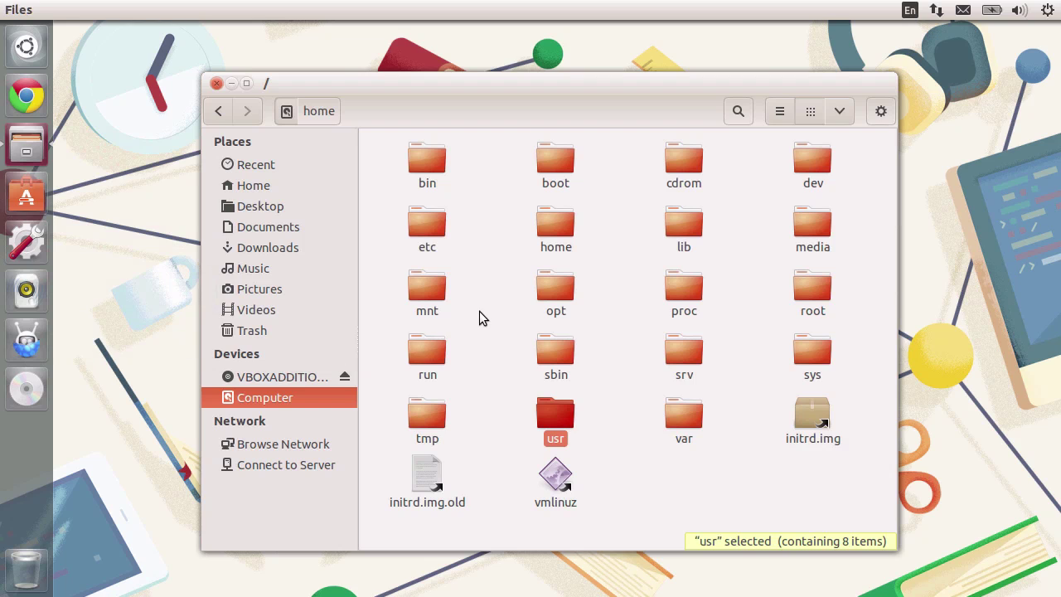
key("Return")
key("Down")
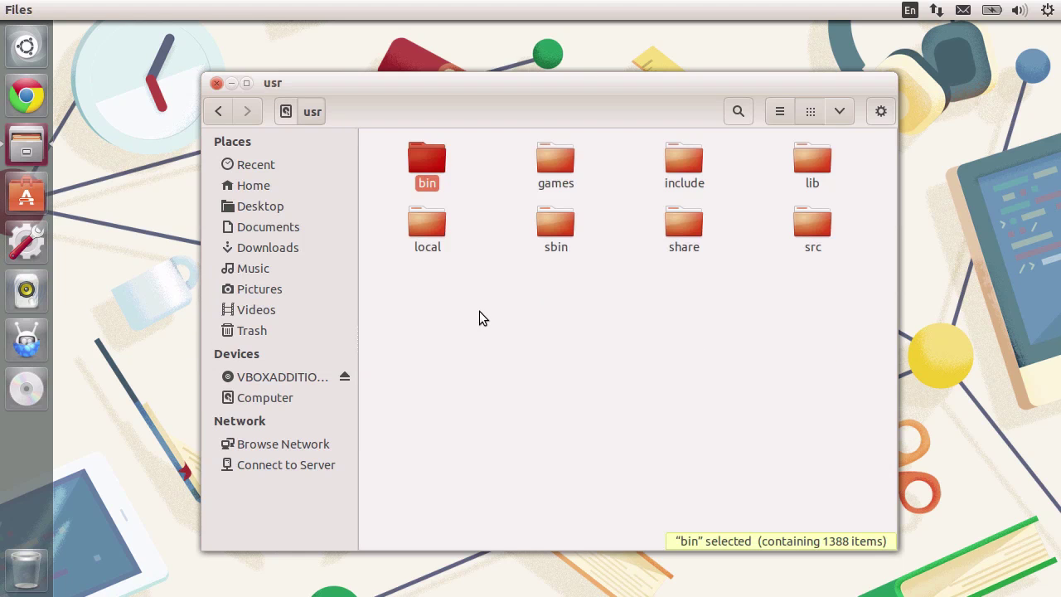
key("Return")
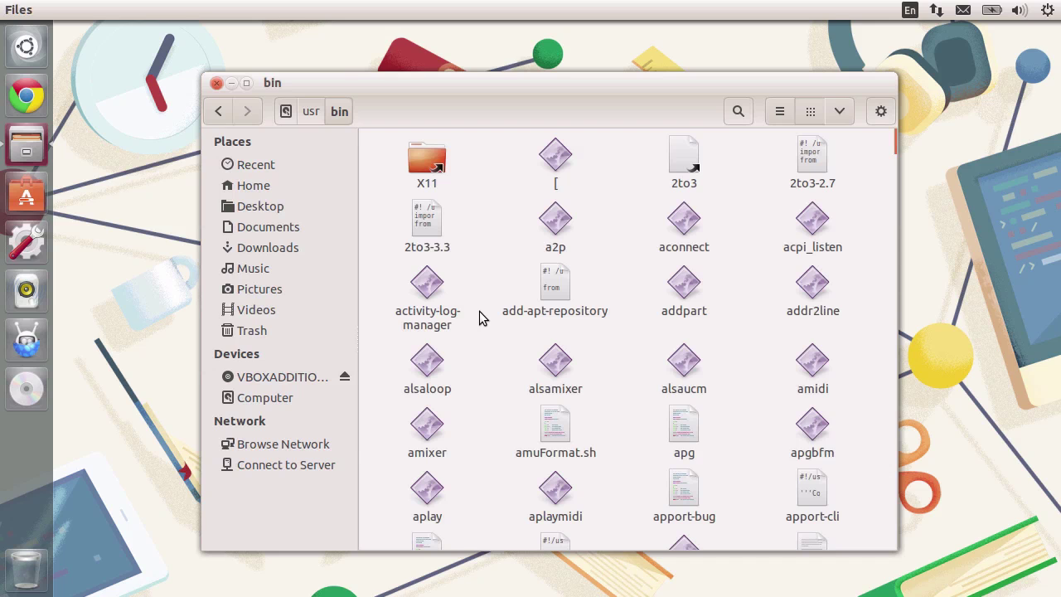
scroll(480, 310, "down", 1)
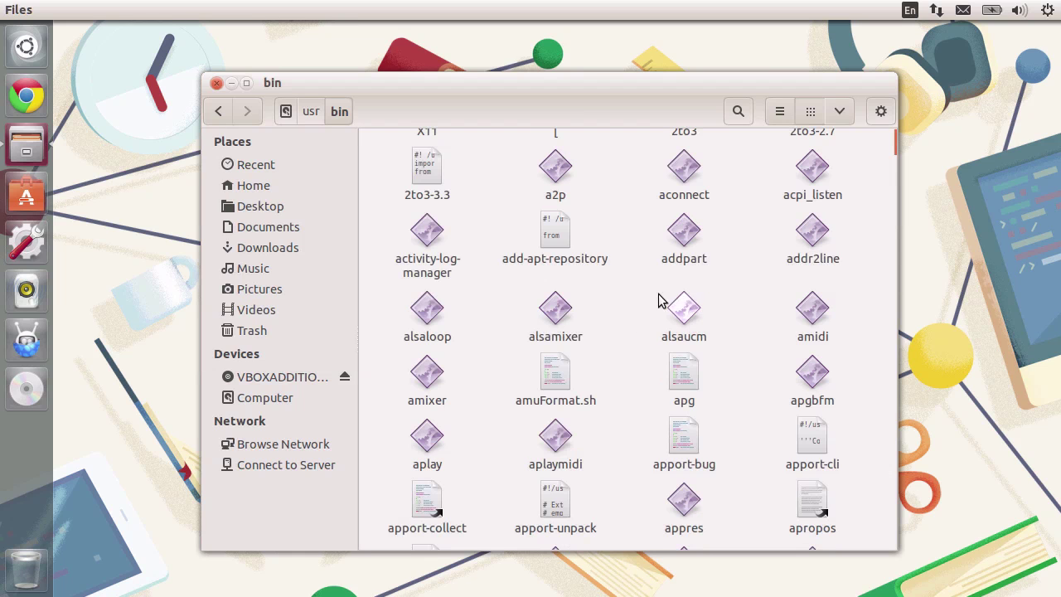
scroll(727, 289, "down", 6)
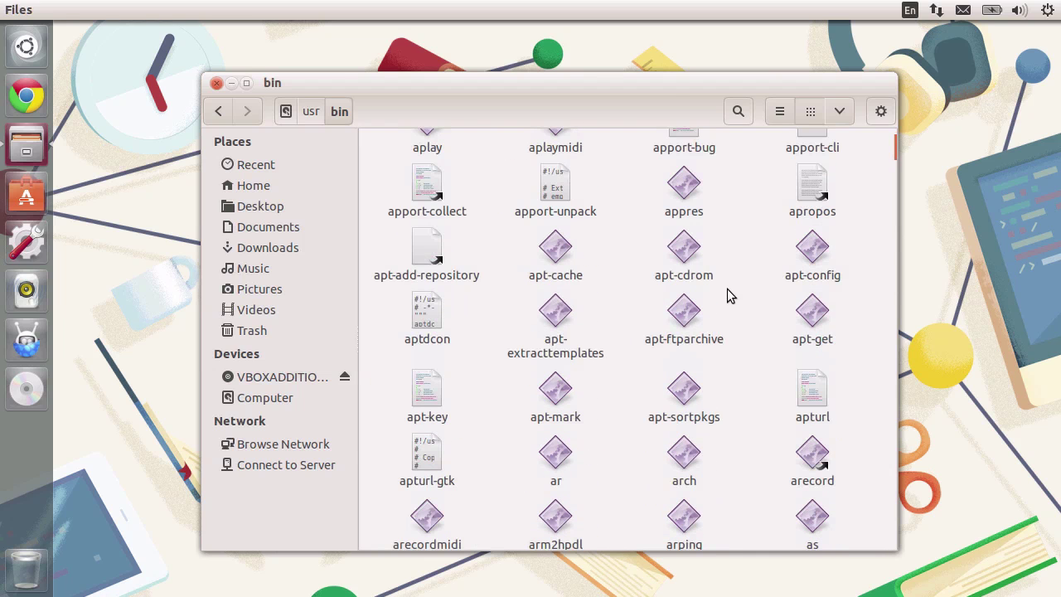
Step: Search usr/bin for "fire", view the firefox script in the text editor, and close it
type("fire")
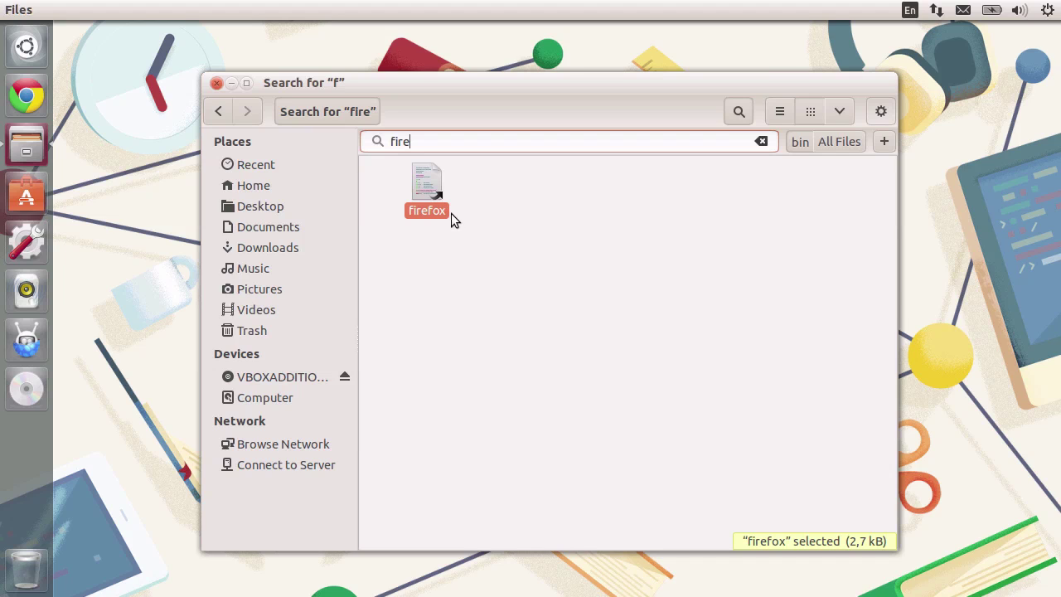
double_click(422, 175)
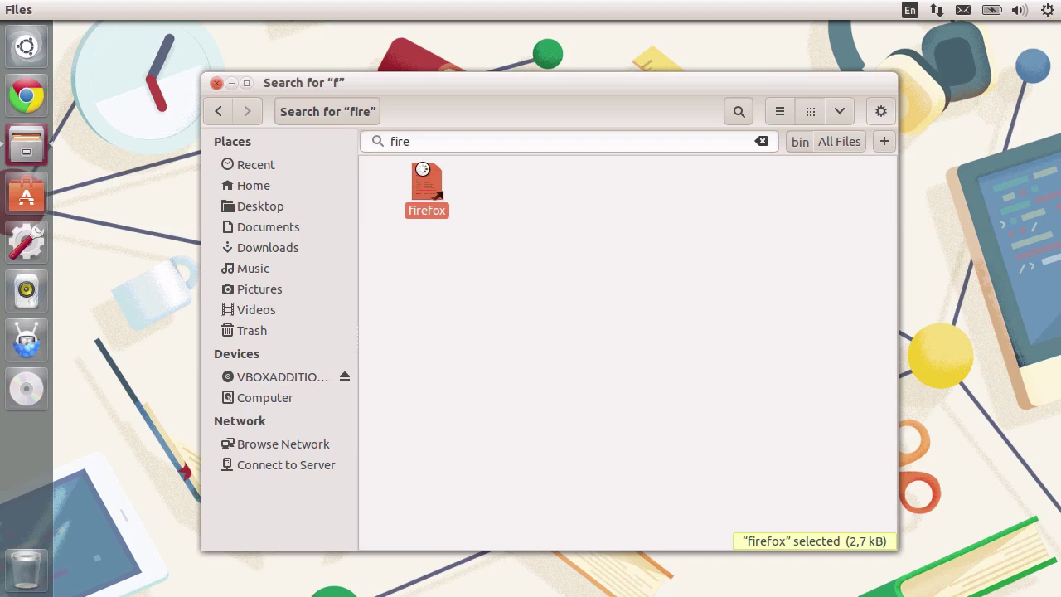
scroll(598, 122, "down", 3)
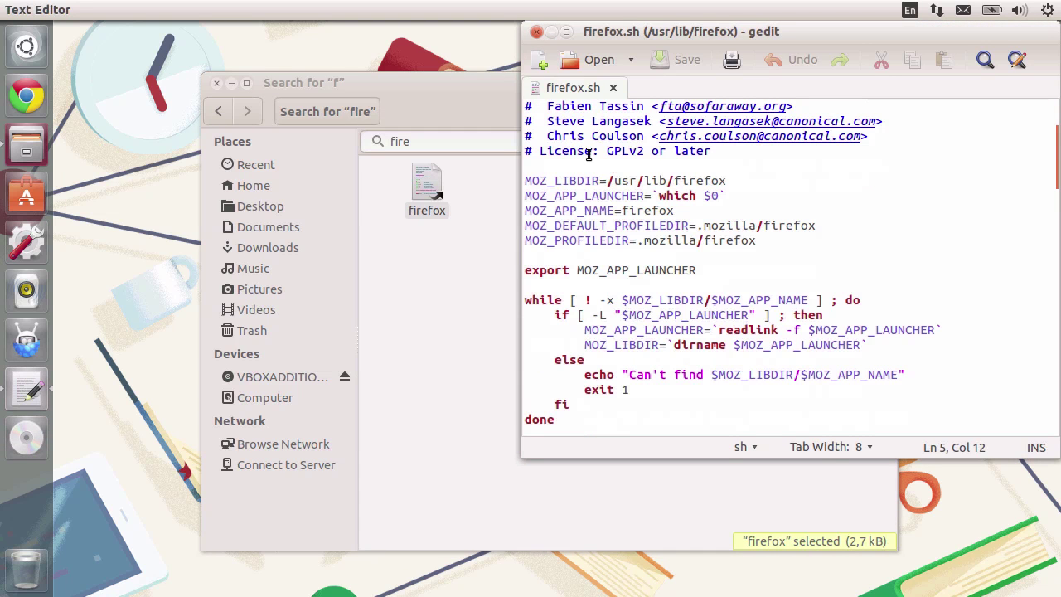
left_click(536, 32)
left_click(515, 215)
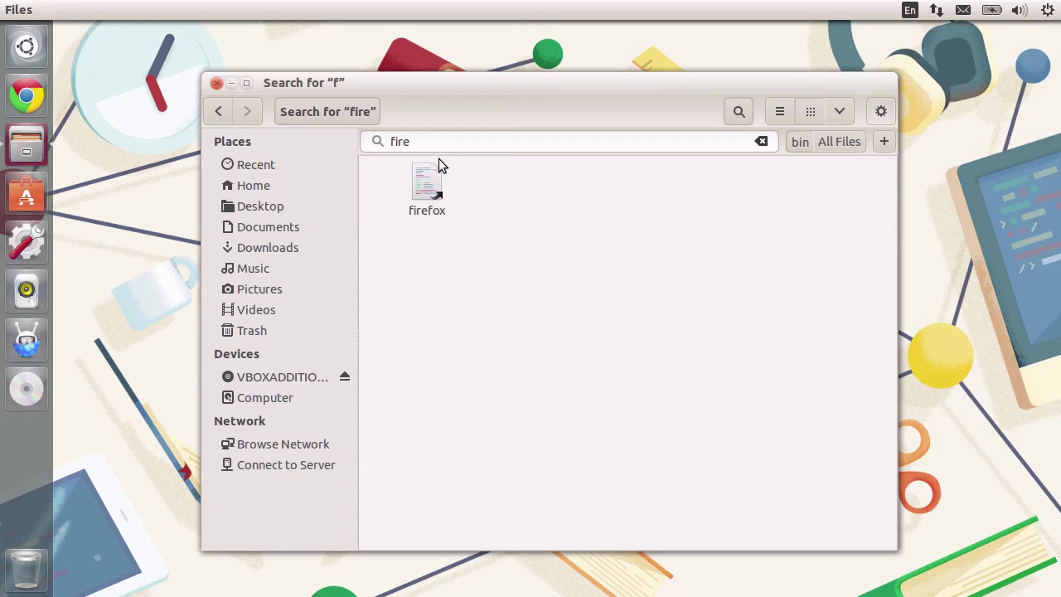
Step: Clear the file search and go back up to the file system root with no folder selected
key("ctrl+f")
key("BackSpace")
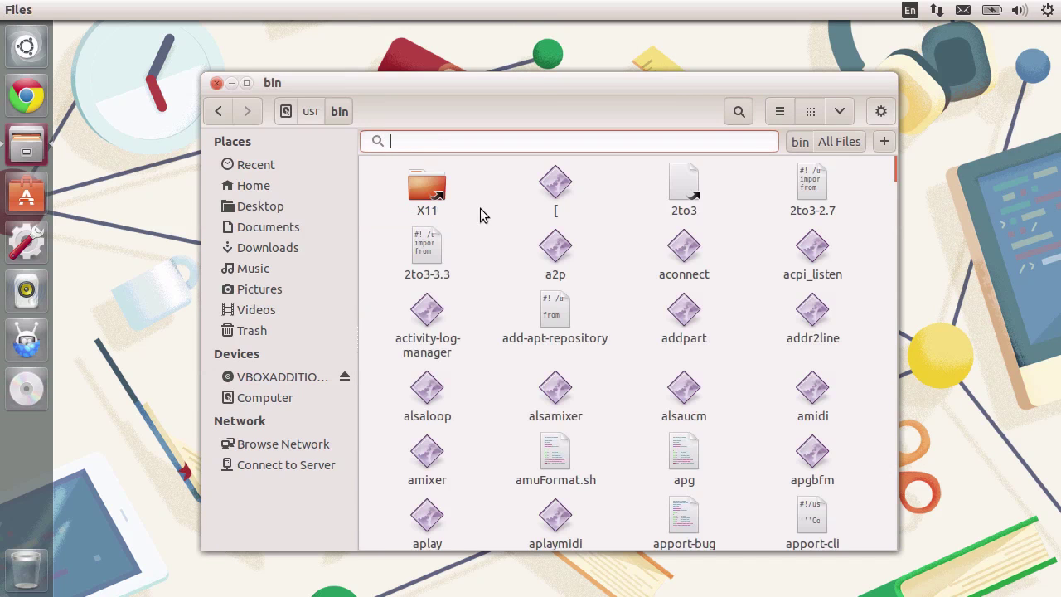
key("BackSpace")
key("BackSpace")
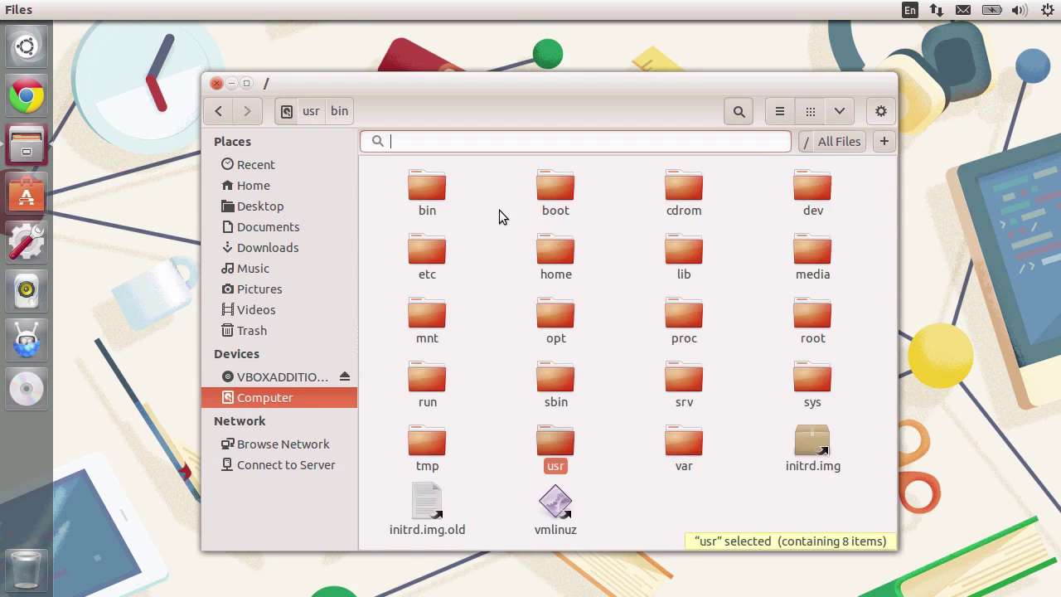
left_click(498, 210)
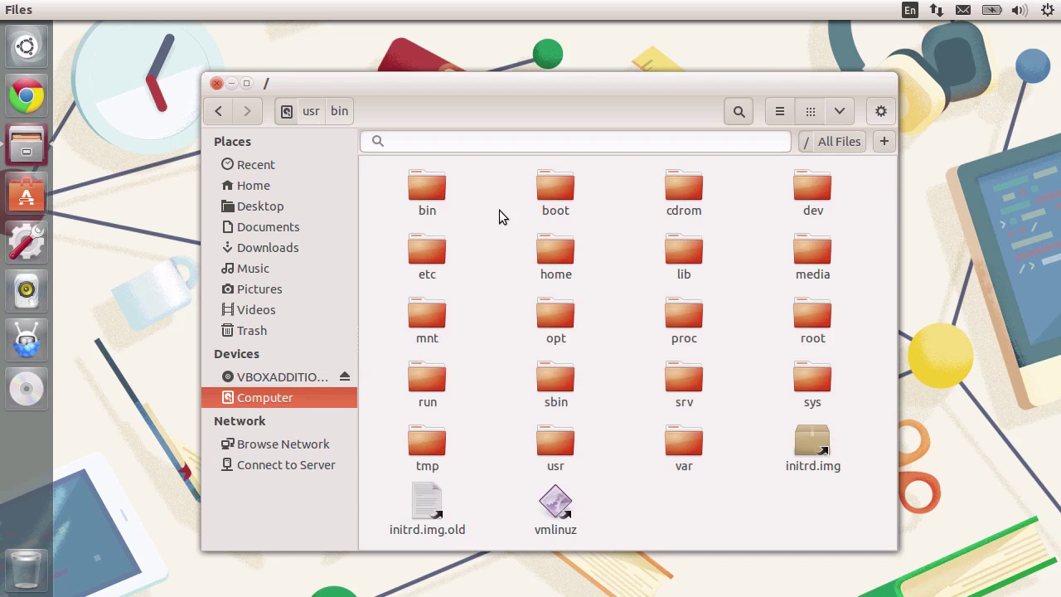
Step: Open the dev folder in the root directory and look through its device files
double_click(815, 190)
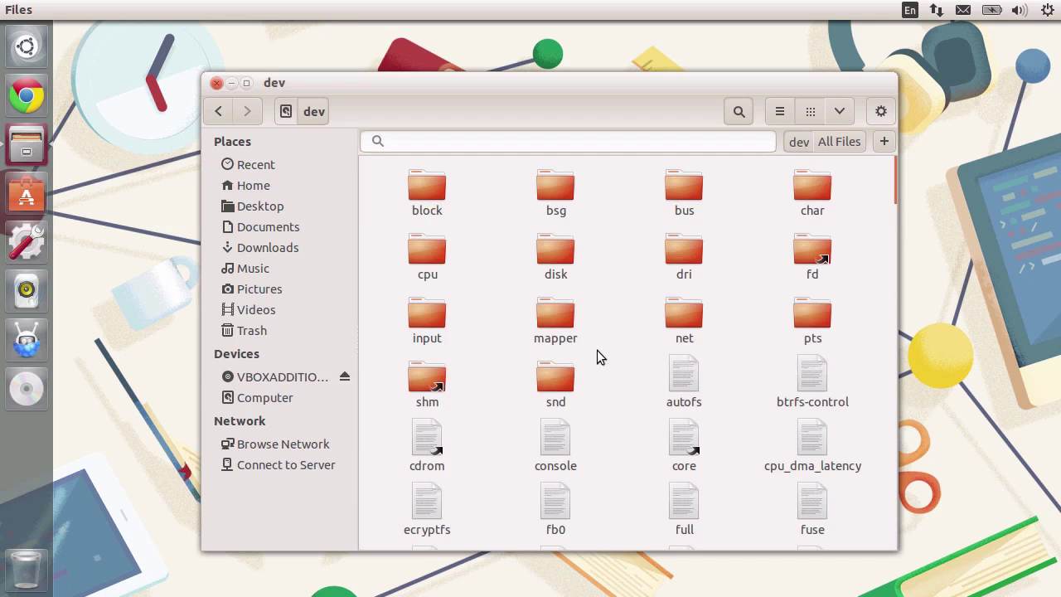
scroll(427, 446, "down", 3)
scroll(503, 431, "down", 7)
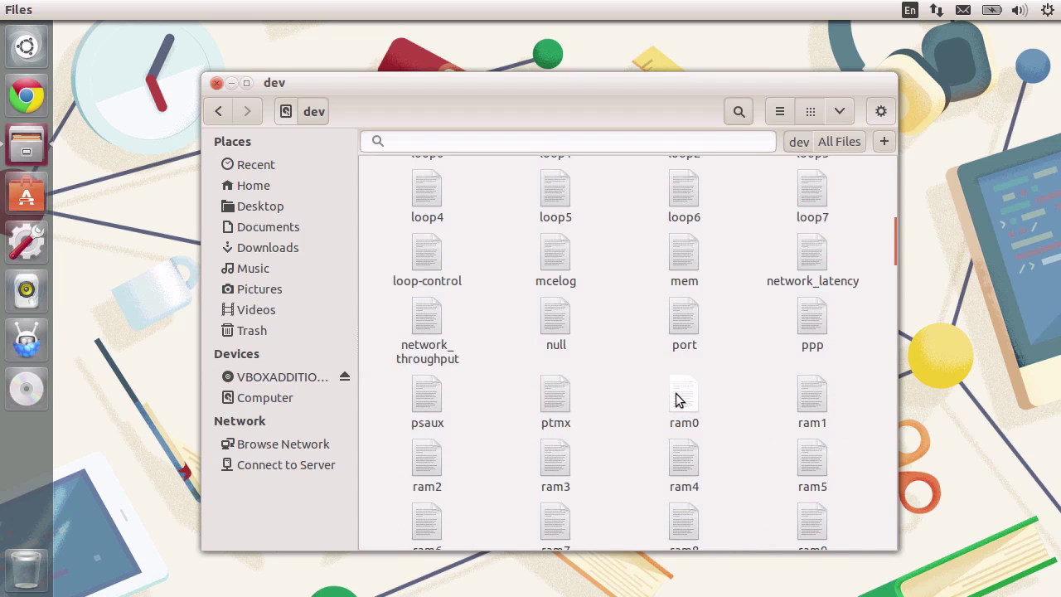
scroll(635, 360, "up", 10)
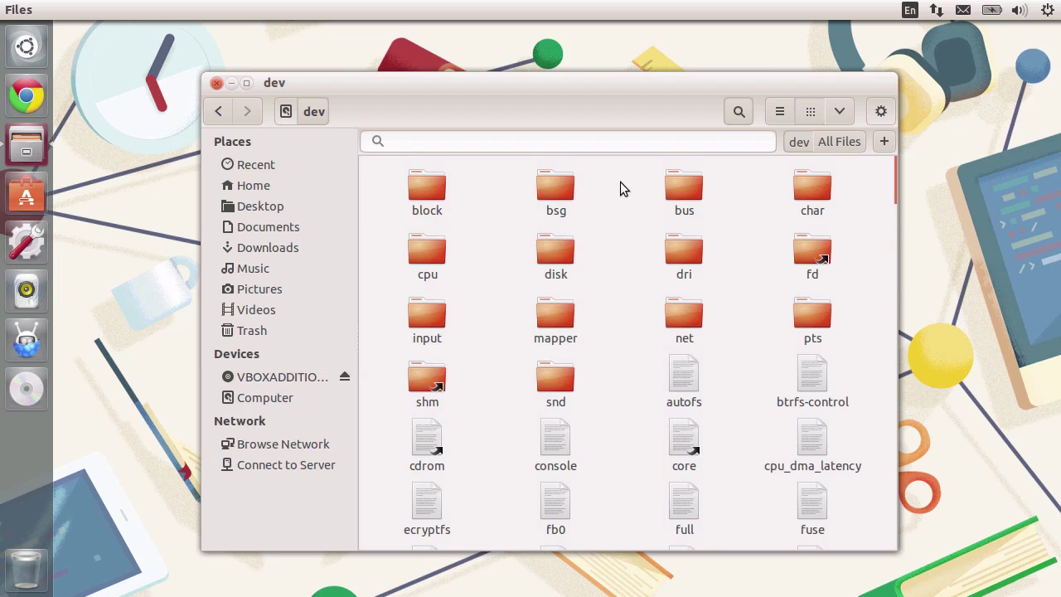
Step: Open the cpu folder inside dev, and go back up to the file system root
key("Down")
key("Down")
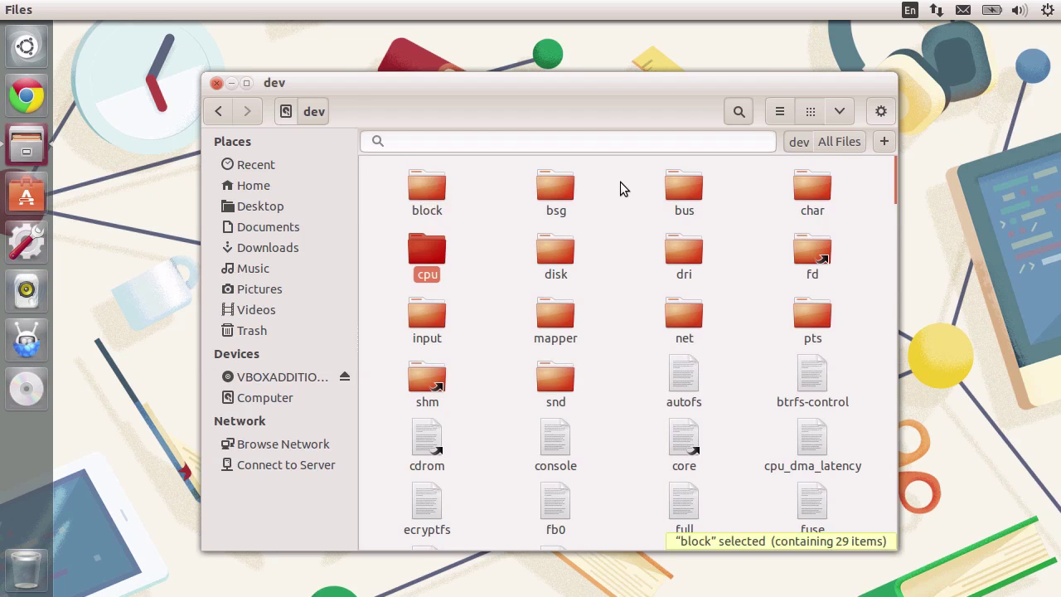
key("Return")
key("alt+Up")
key("alt+Up")
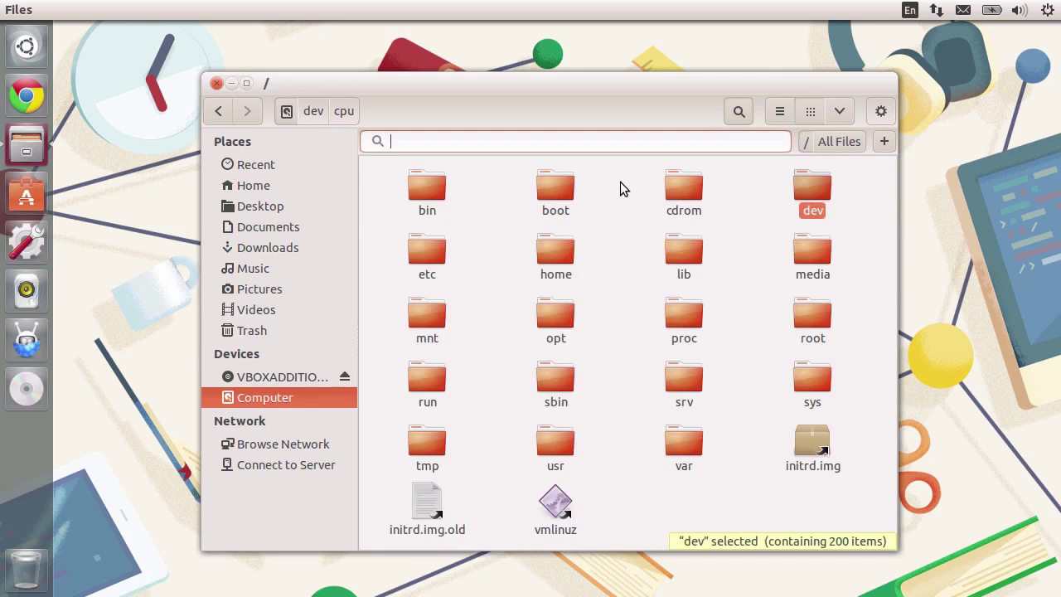
Step: Look through the configuration folders inside etc and return to the file system root
left_click(620, 182)
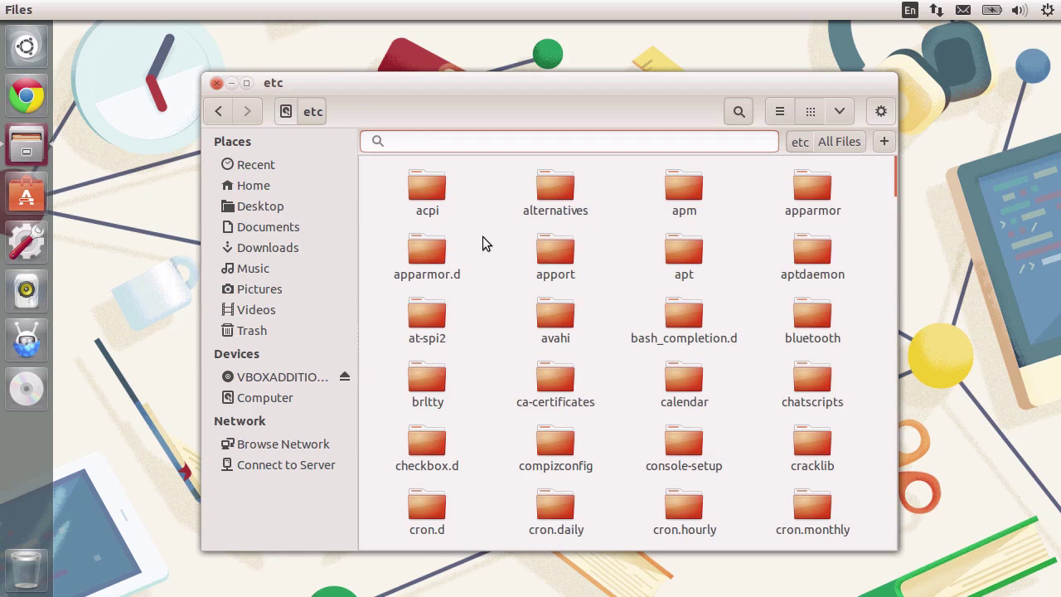
mouse_move(889, 171)
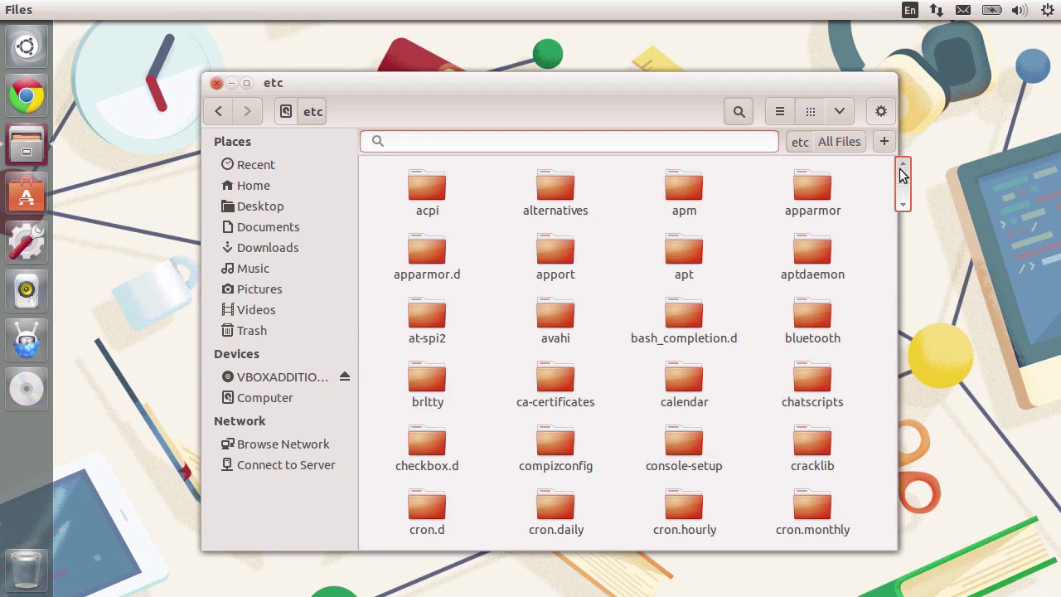
scroll(903, 181, "down", 3)
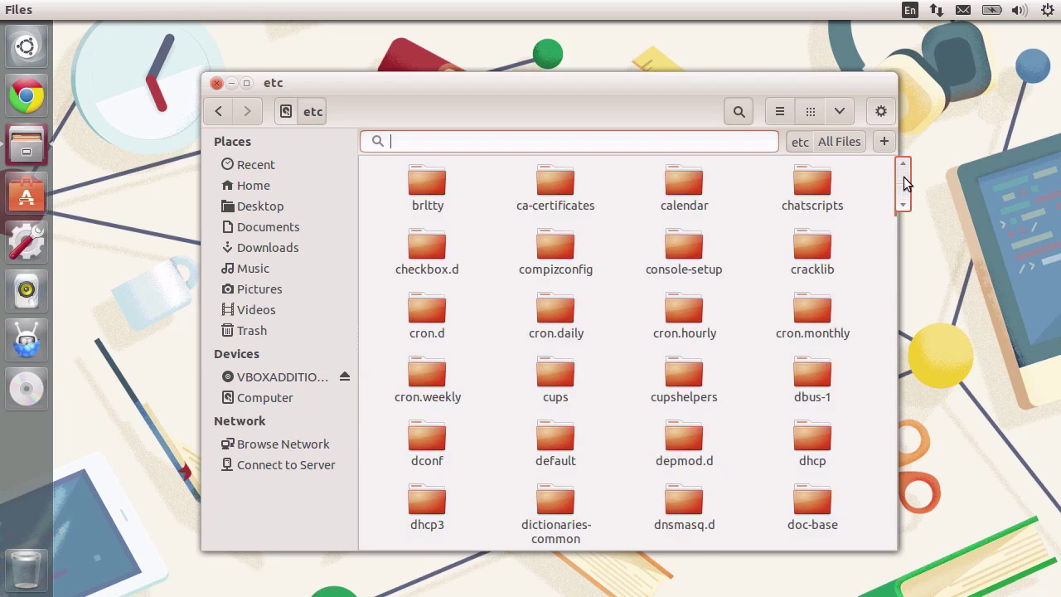
left_click_drag(904, 182, 904, 198)
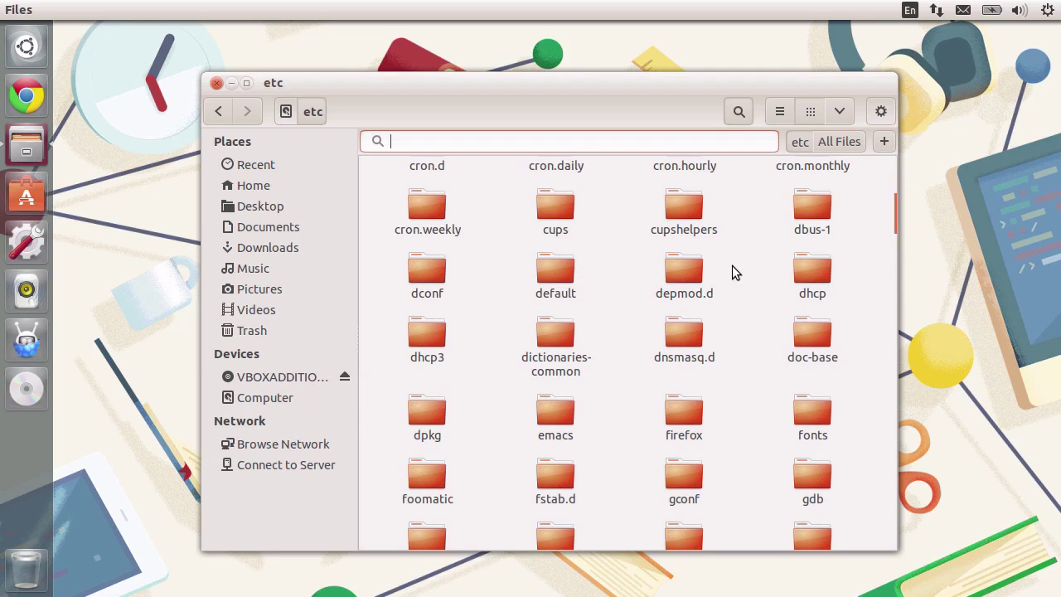
key("alt+Up")
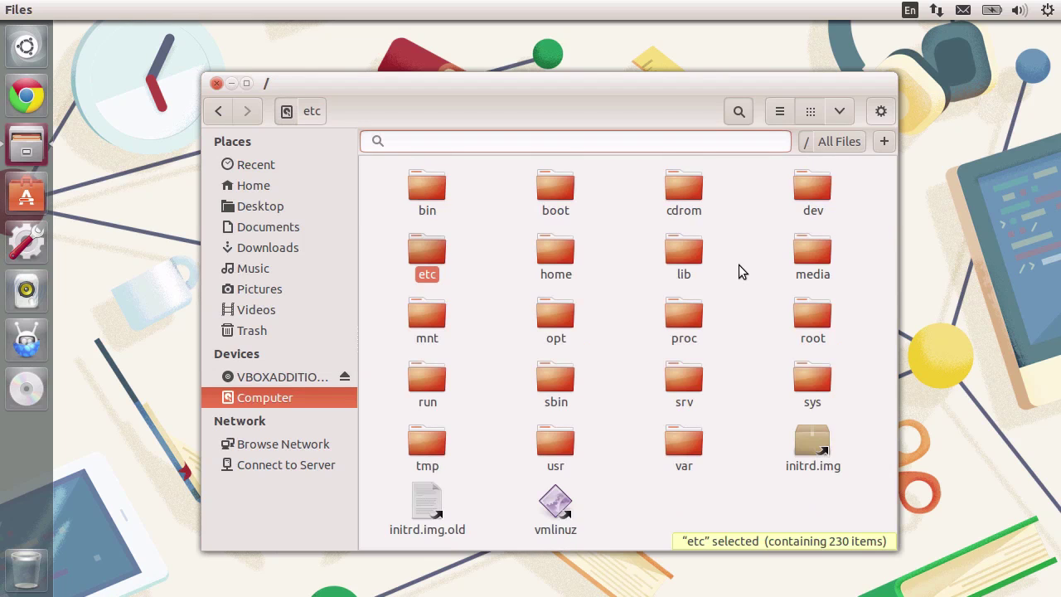
Step: Point out the home folder and then the tmp folder in the root directory by selecting each
left_click(545, 248)
key("Down")
key("Down")
key("Down")
key("Left")
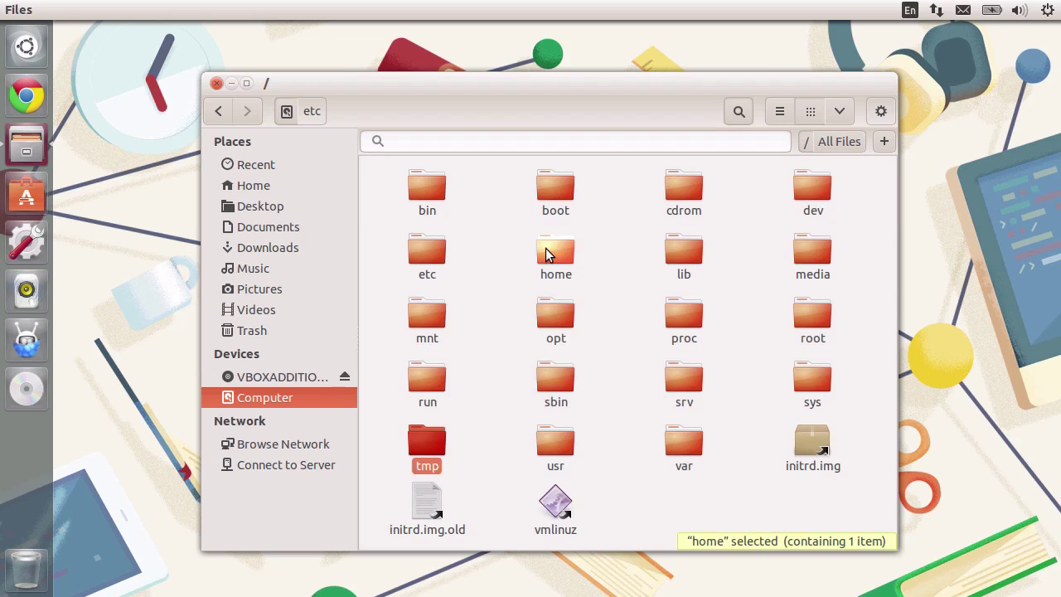
Step: View the contents of tmp, return to the file system root, and open the user's personal folder inside home
key("Return")
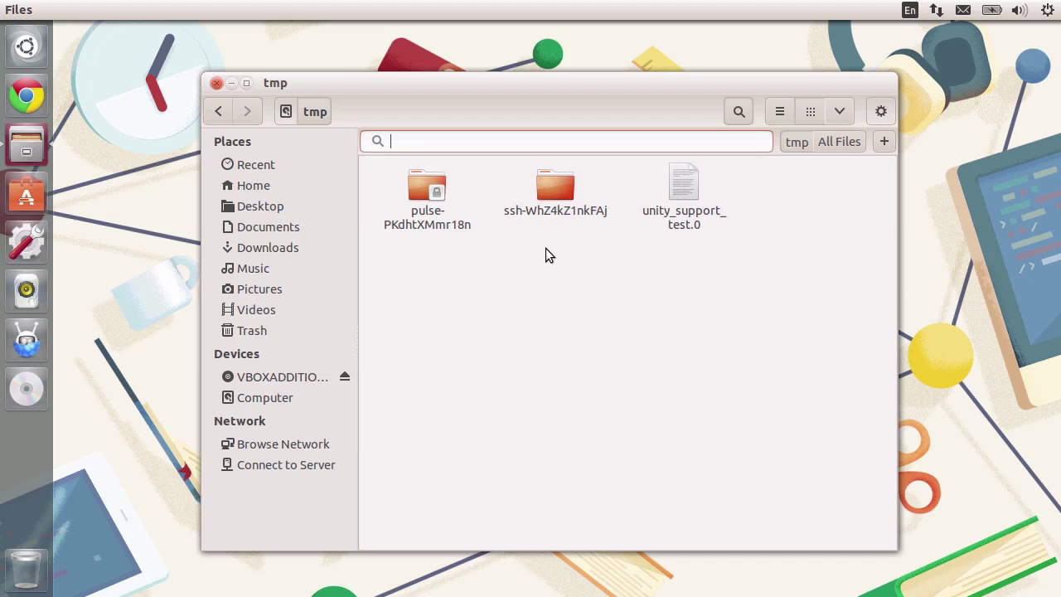
key("alt+Up")
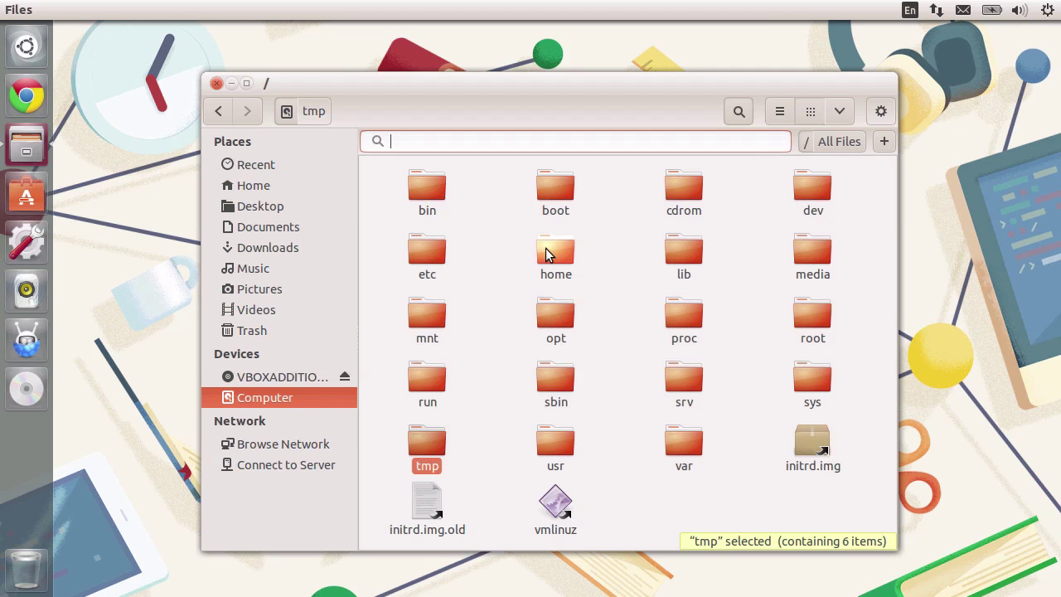
double_click(547, 253)
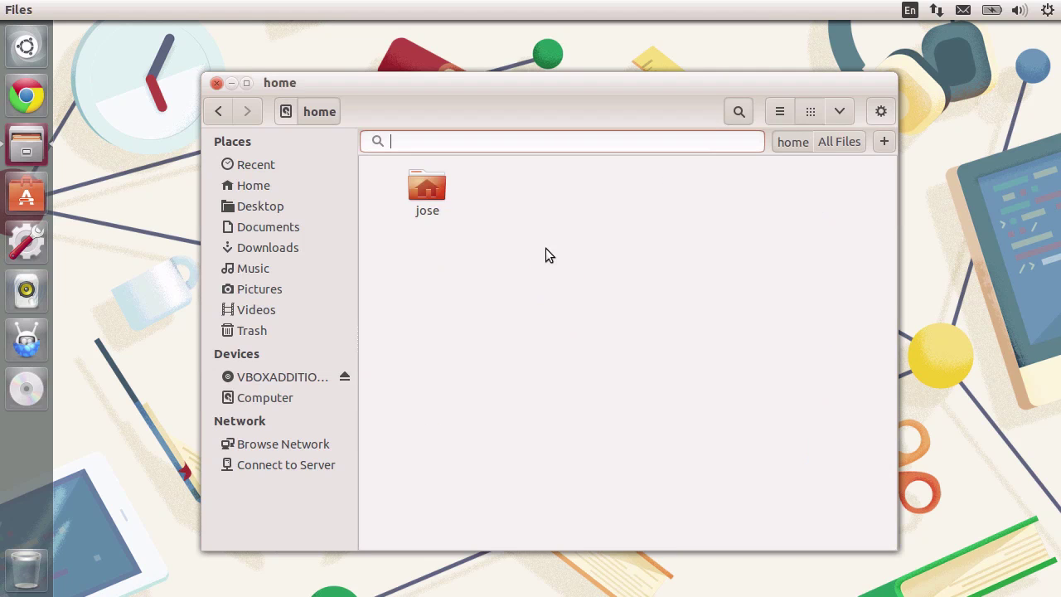
double_click(427, 189)
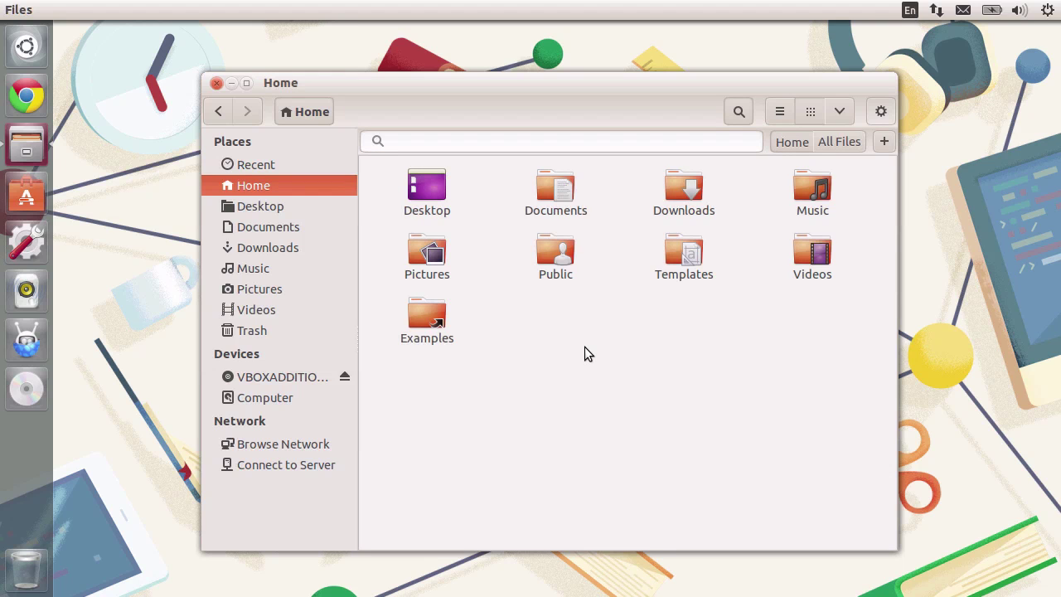
Step: Create an empty document named file.txt in the Home folder
right_click(531, 325)
mouse_move(585, 354)
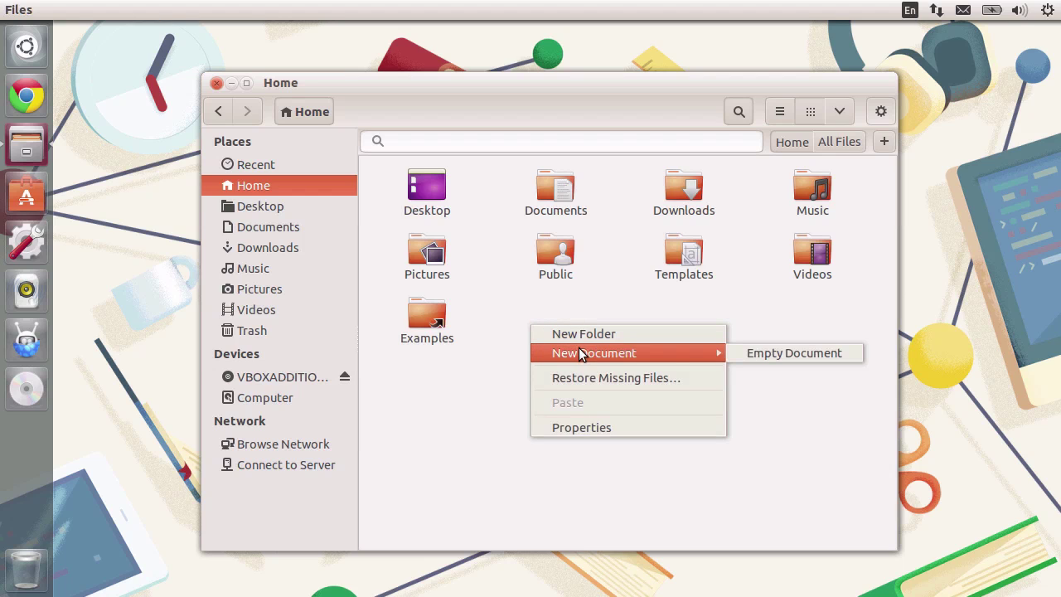
left_click(766, 349)
type("fie")
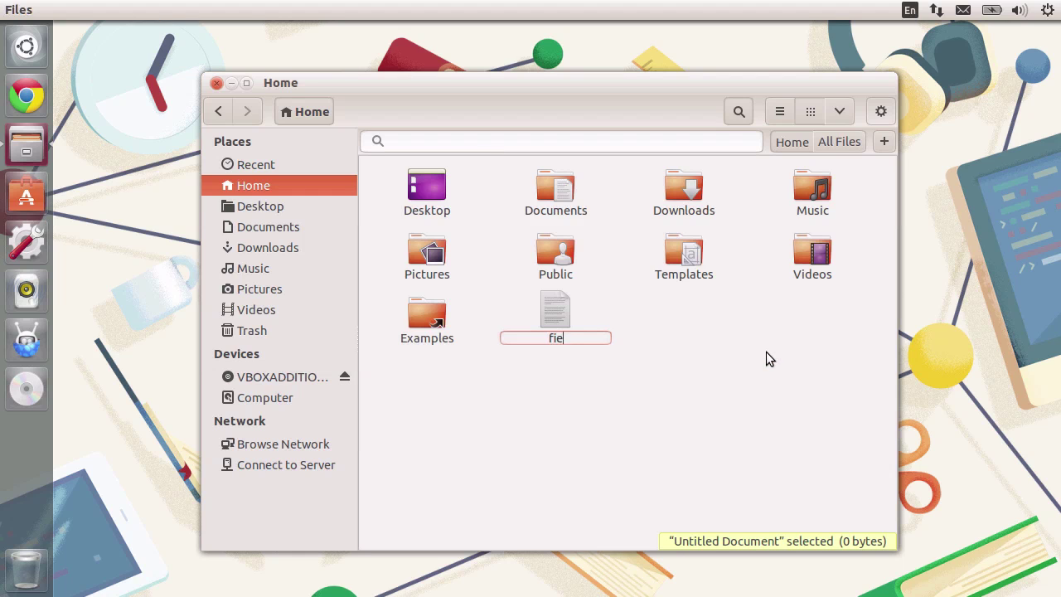
key("BackSpace")
type("le.txt")
key("Return")
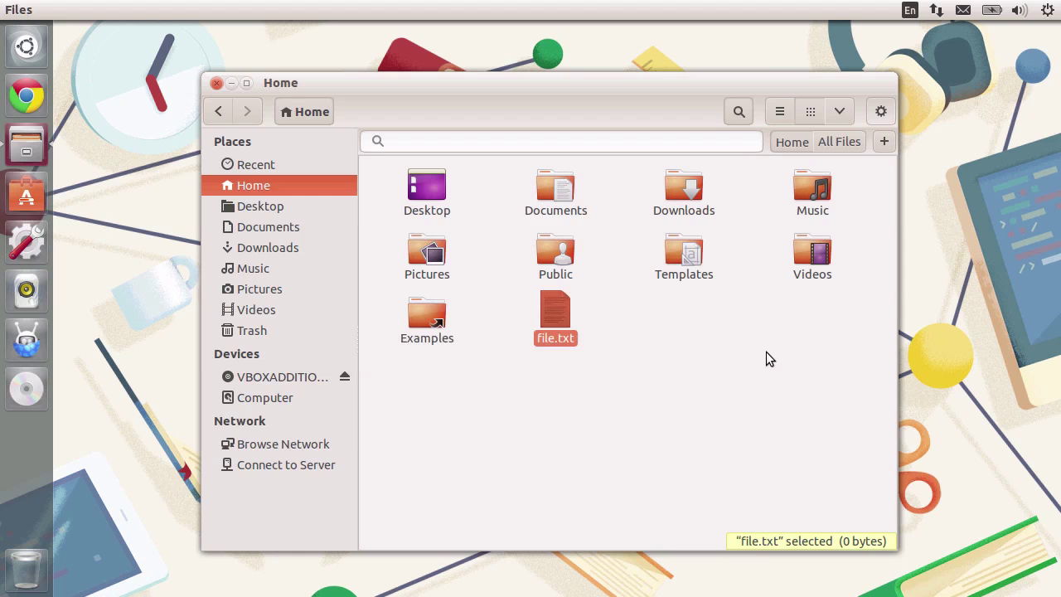
Step: Open file.txt in the text editor, write "Hello World!" in it, save it, and quit the editor
key("Return")
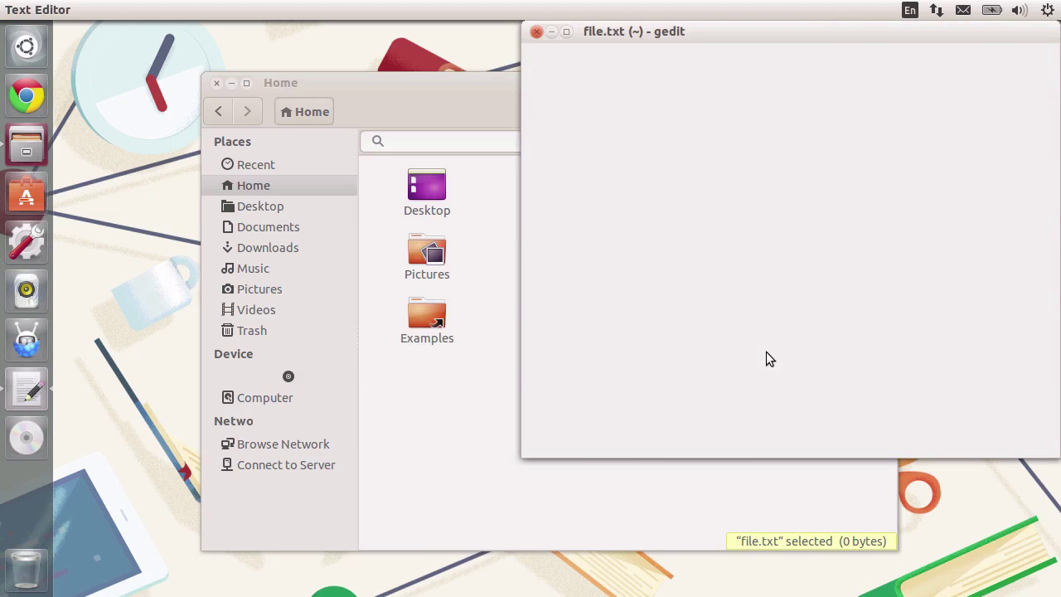
type("Hello w")
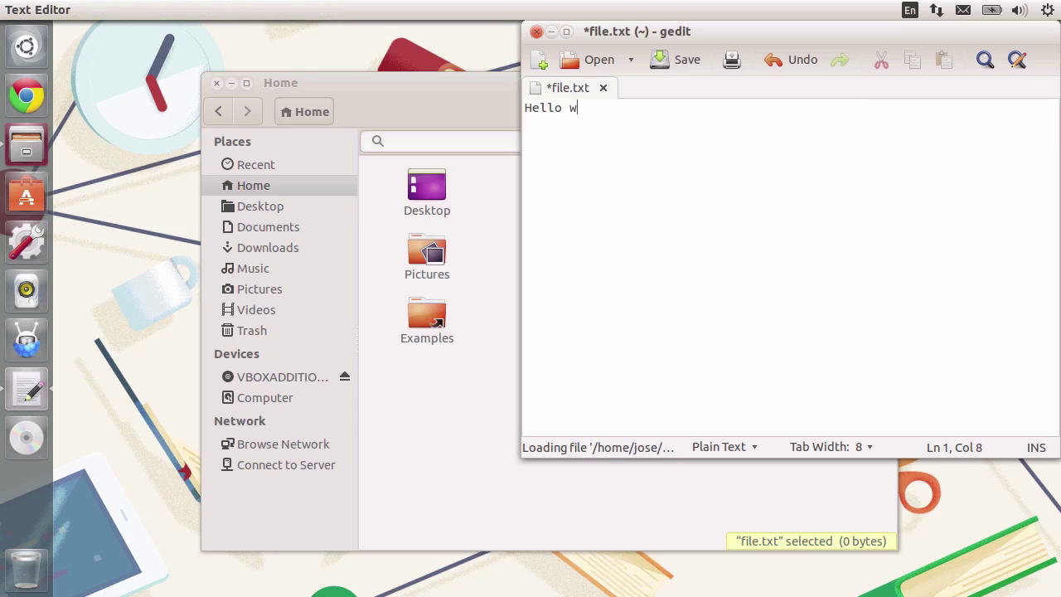
key("BackSpace")
type("World!")
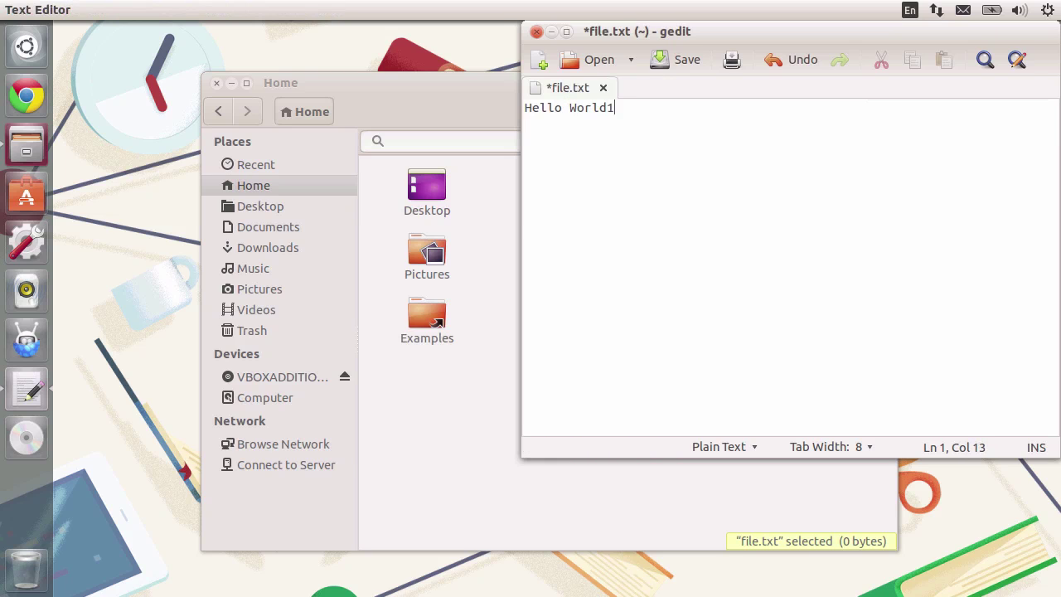
key("ctrl+s")
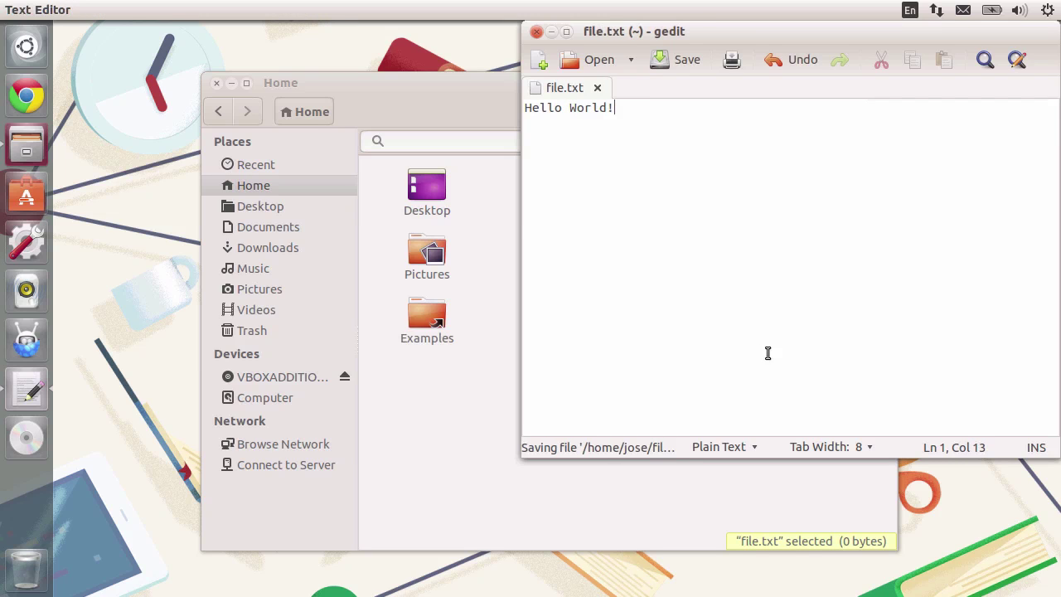
key("ctrl+q")
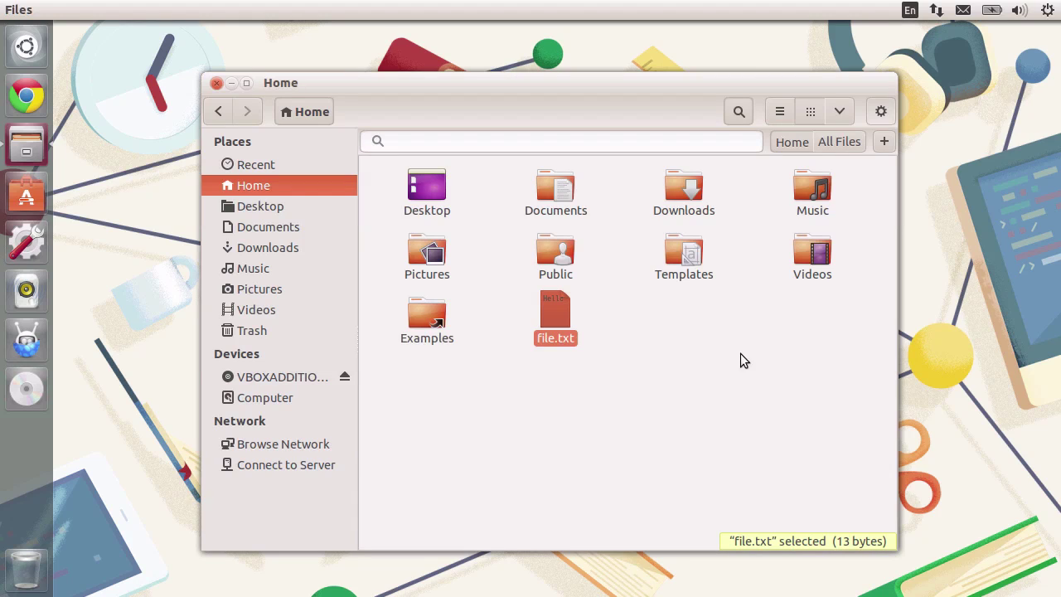
left_click(677, 327)
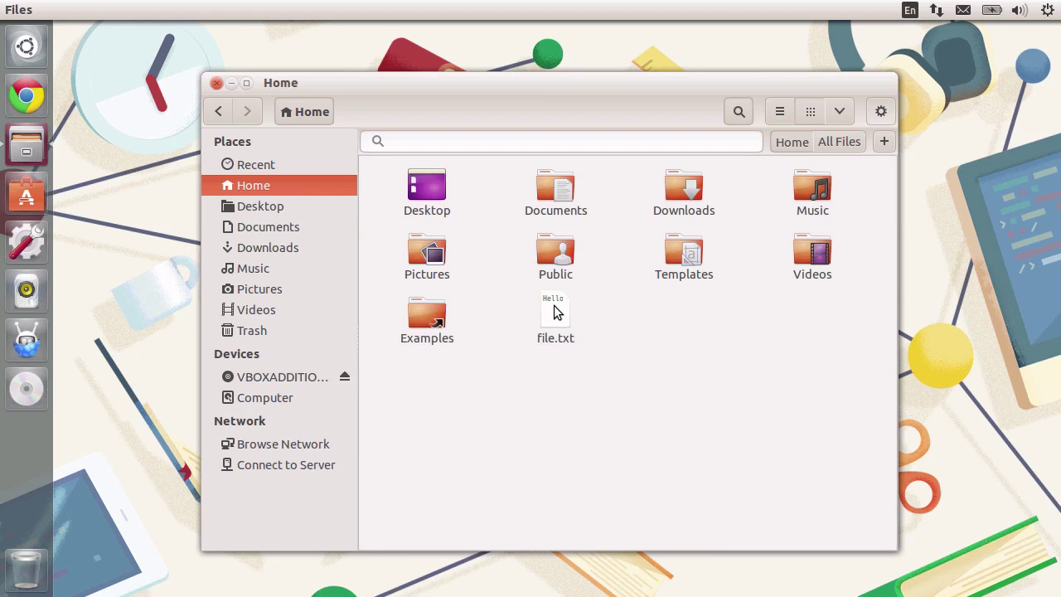
Step: Hide file.txt by renaming it to .file.txt, and refresh the Home folder
left_click(553, 303)
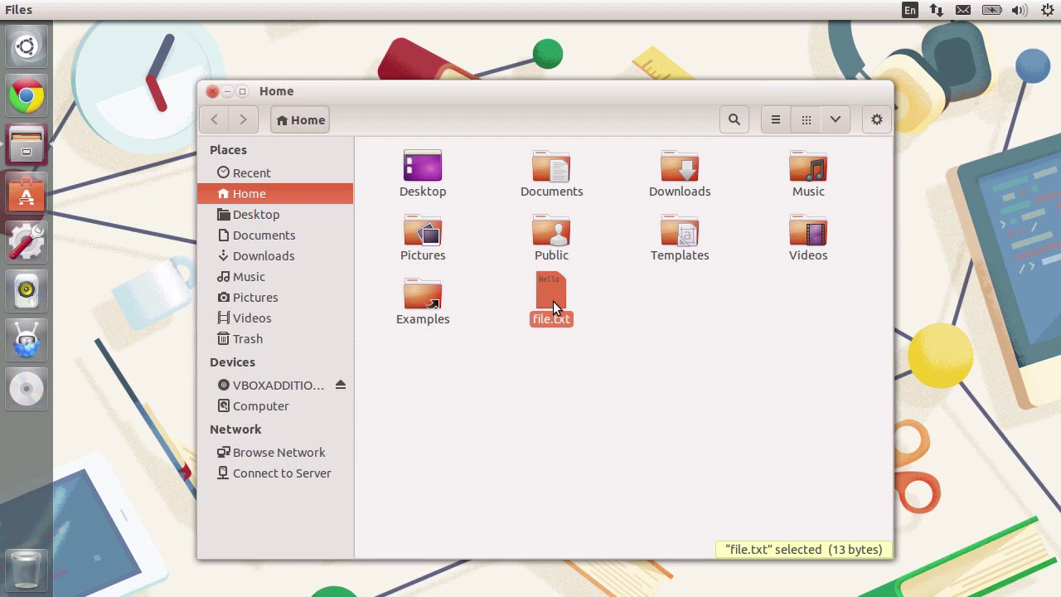
key("F2")
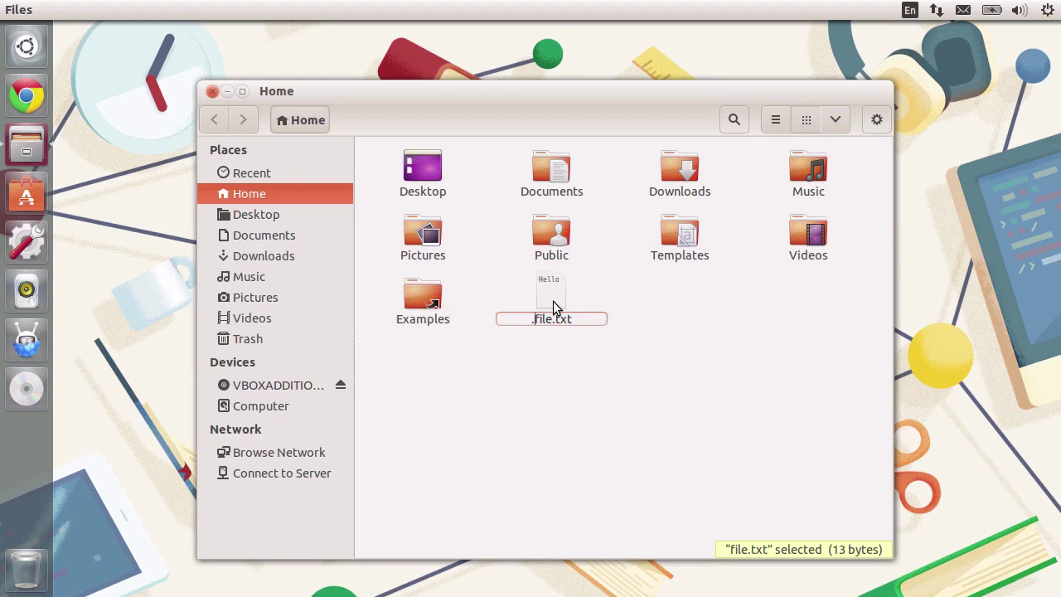
key("Return")
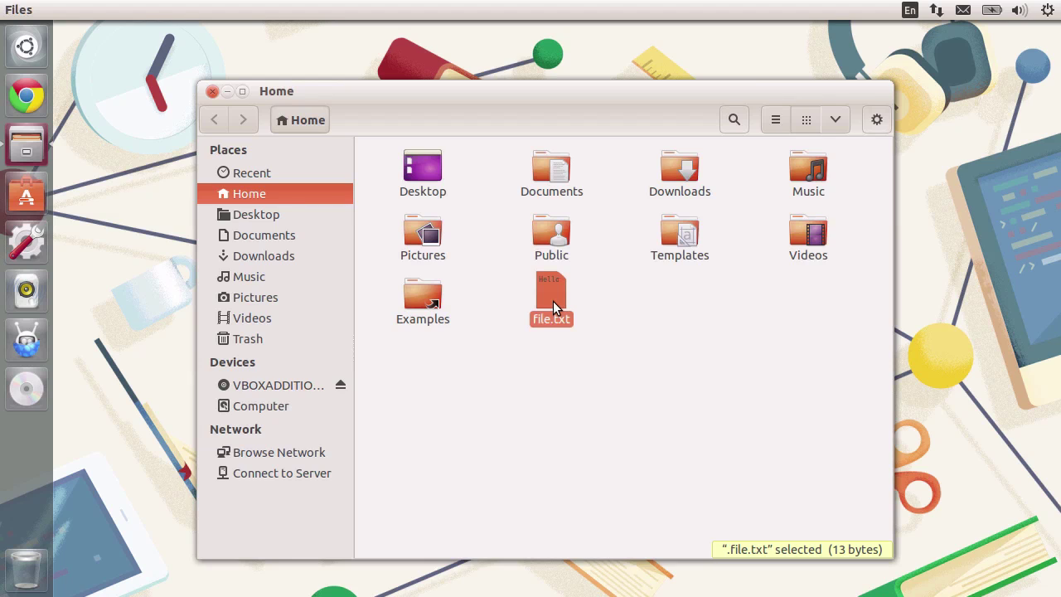
left_click(637, 343)
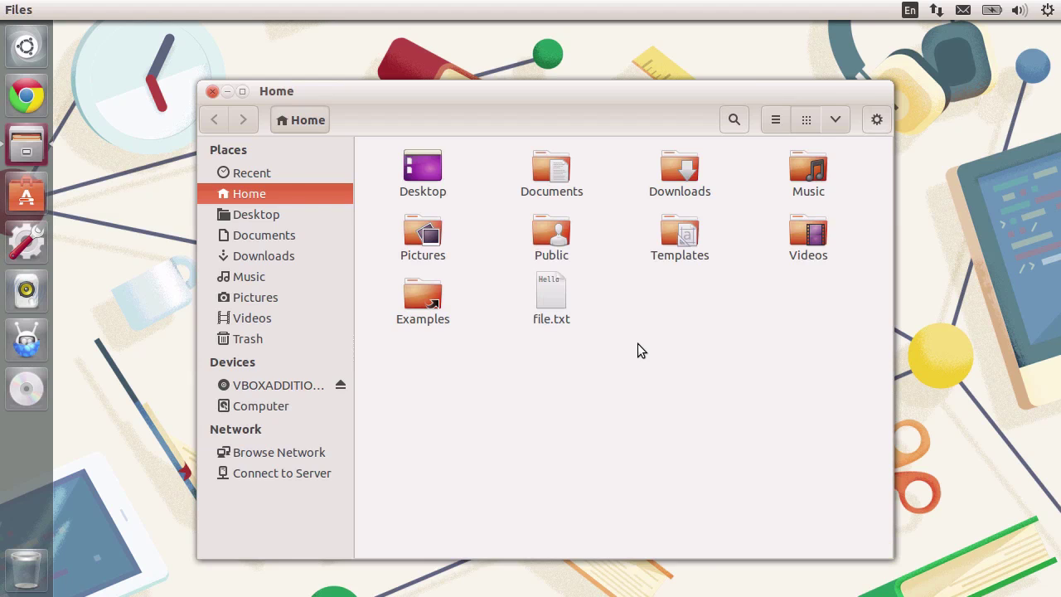
key("ctrl+r")
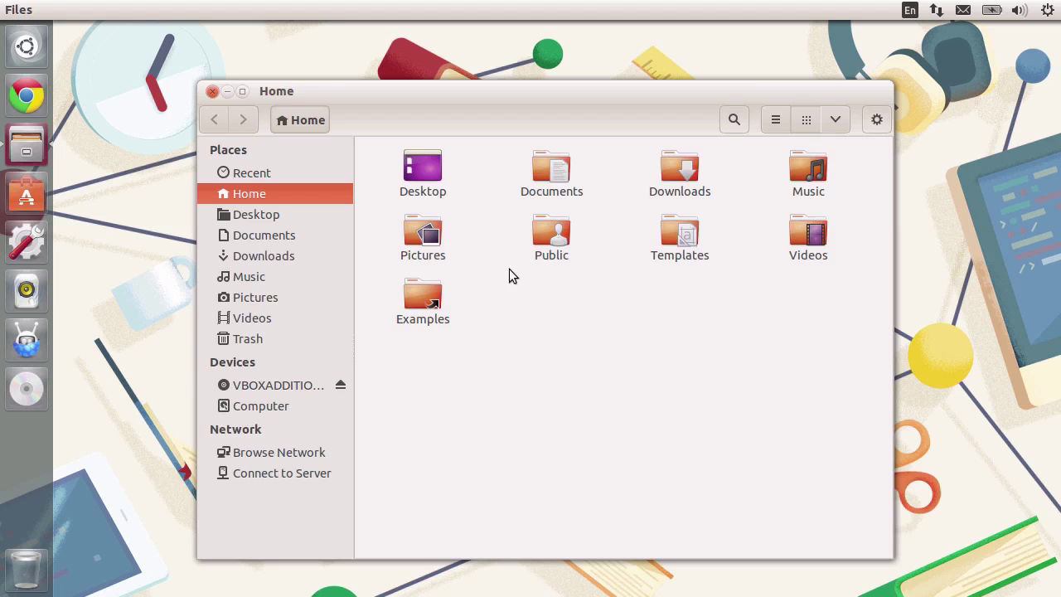
Step: Enable showing hidden and backup files in the file manager's preferences
left_click(69, 19)
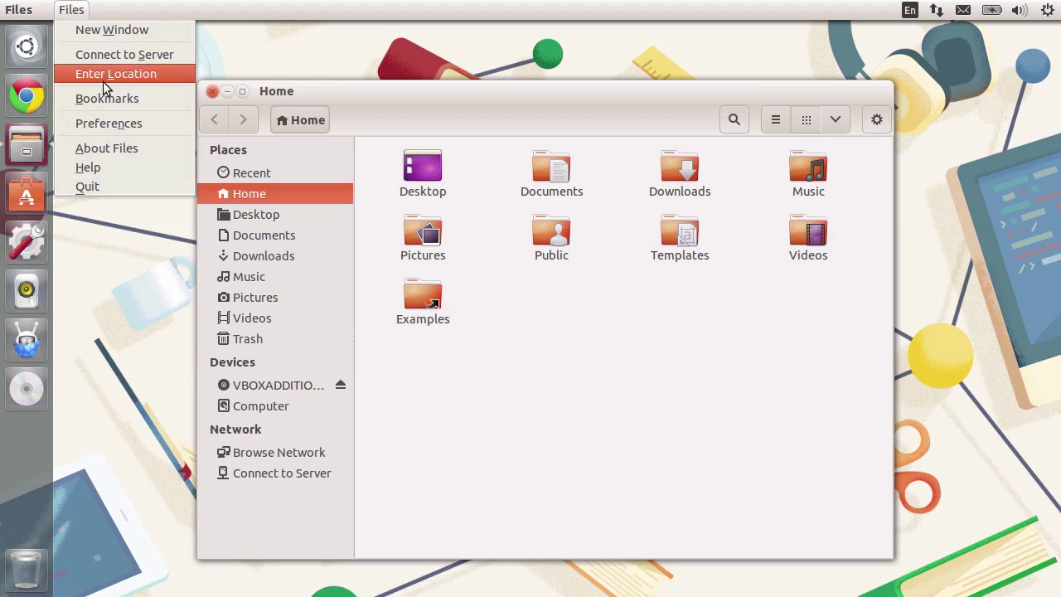
left_click(132, 124)
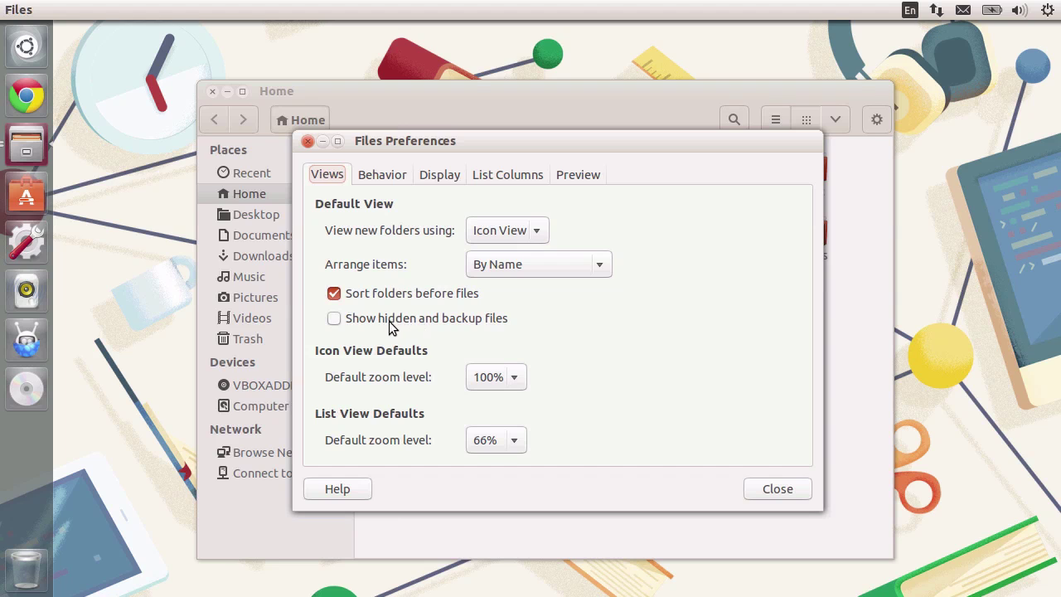
left_click(333, 319)
left_click(774, 488)
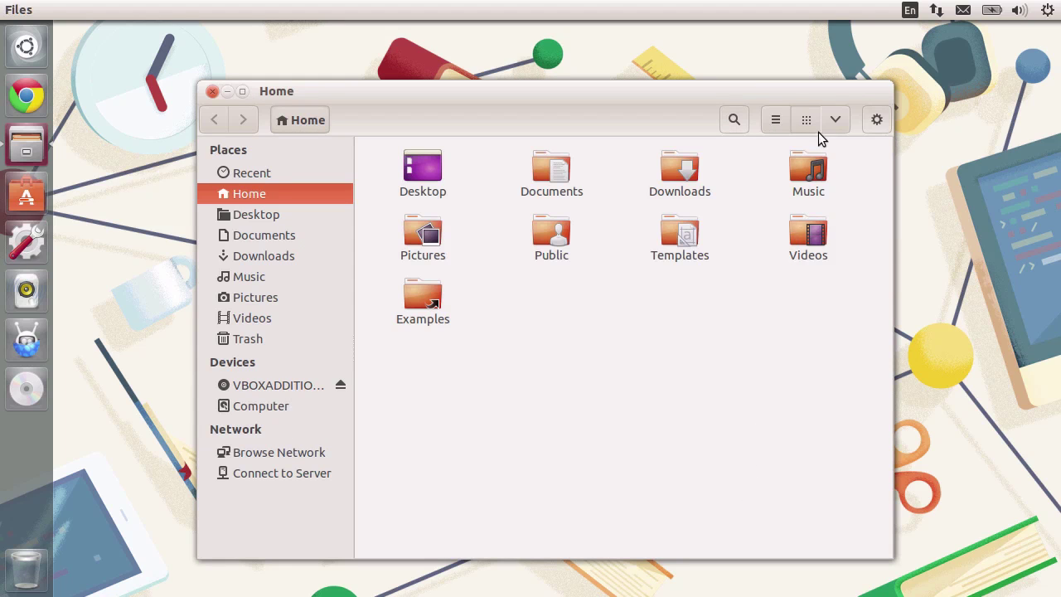
Step: View the Home folder's hidden items in list view and in icon view, and locate .file.txt among them
left_click(777, 121)
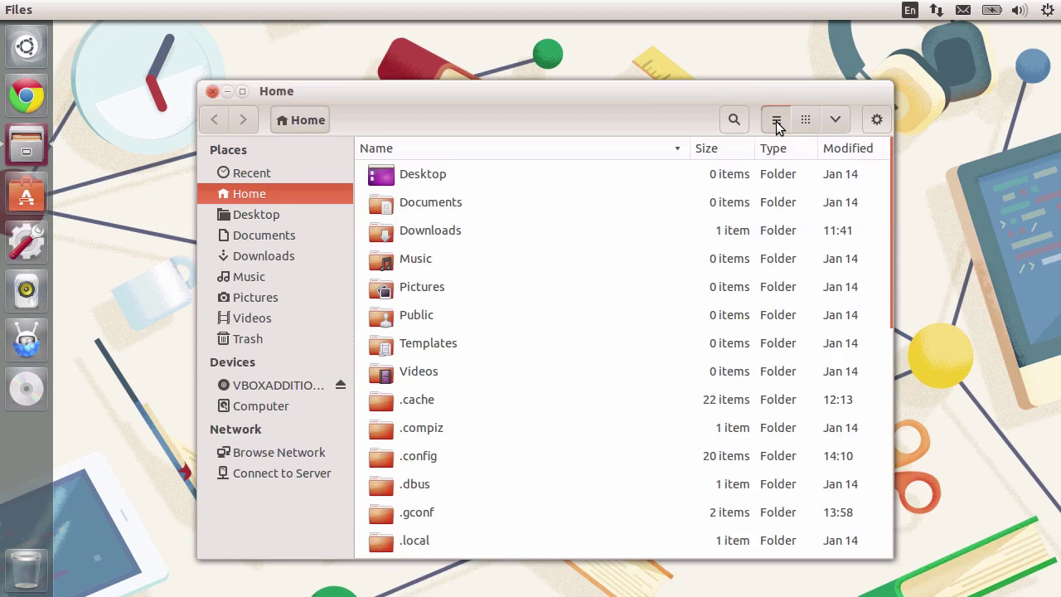
left_click(805, 121)
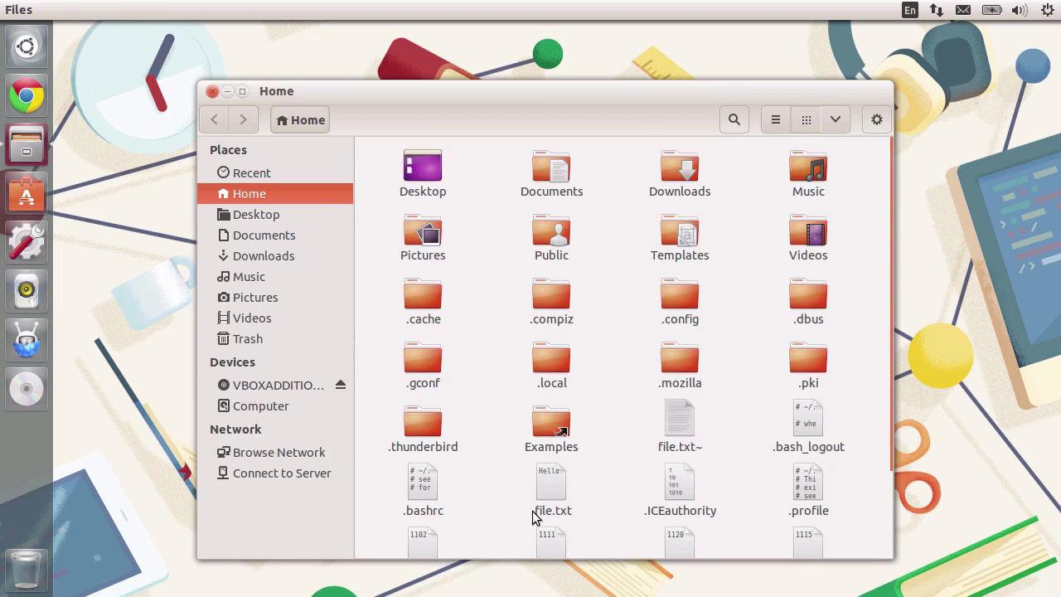
left_click(537, 484)
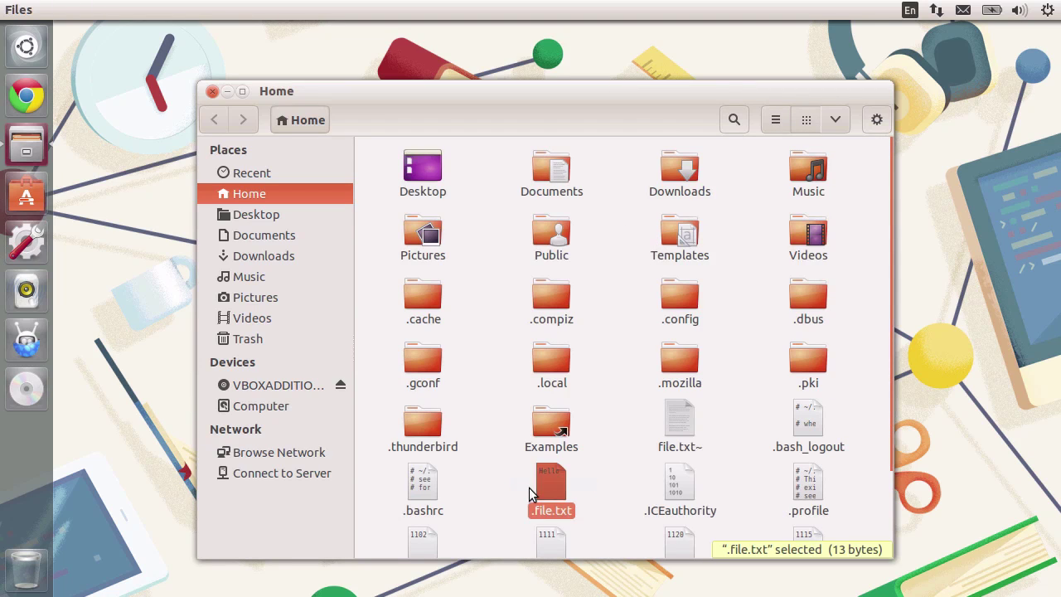
scroll(584, 359, "down", 2)
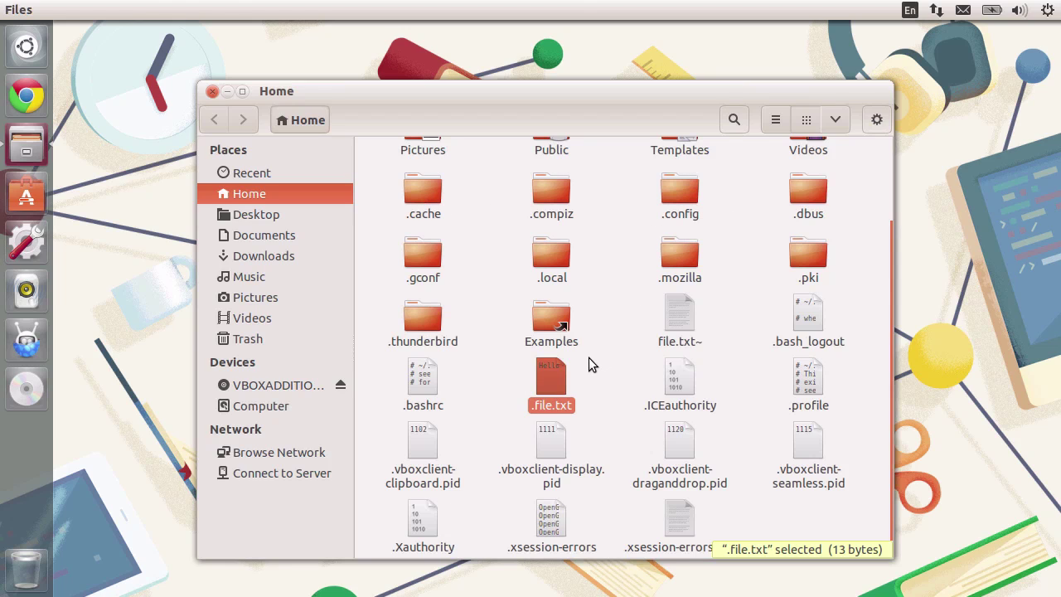
Step: Unhide .file.txt by renaming it to file.txt
left_click(606, 383)
left_click(561, 374)
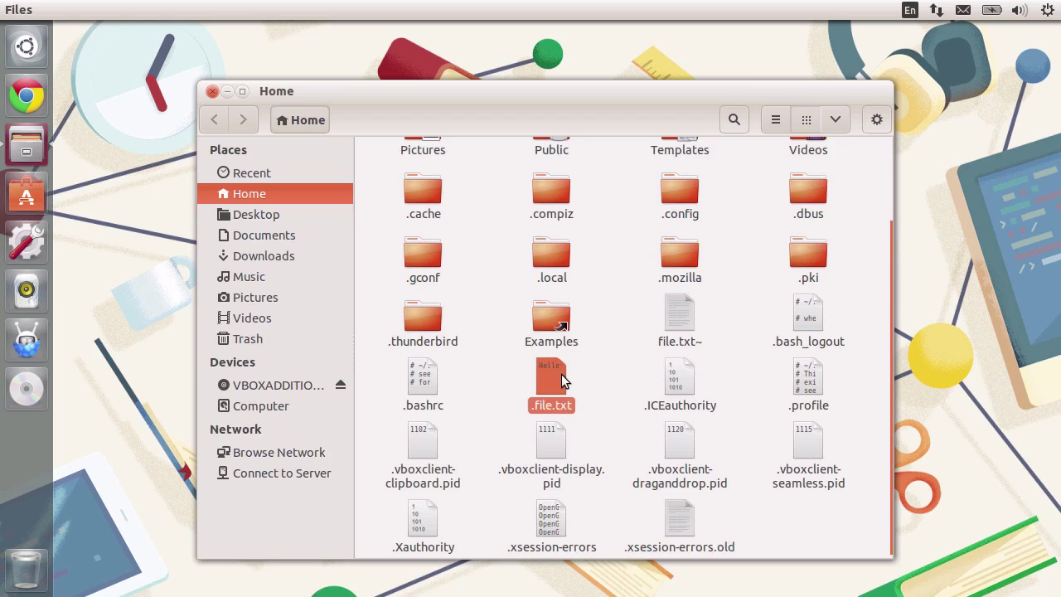
key("F2")
key("Home")
key("Delete")
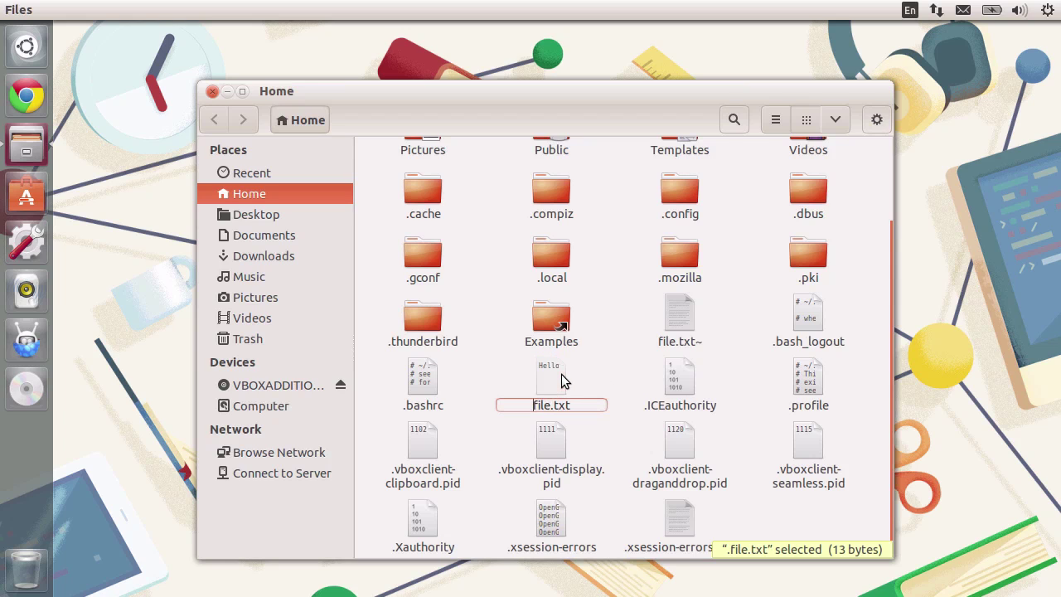
key("Return")
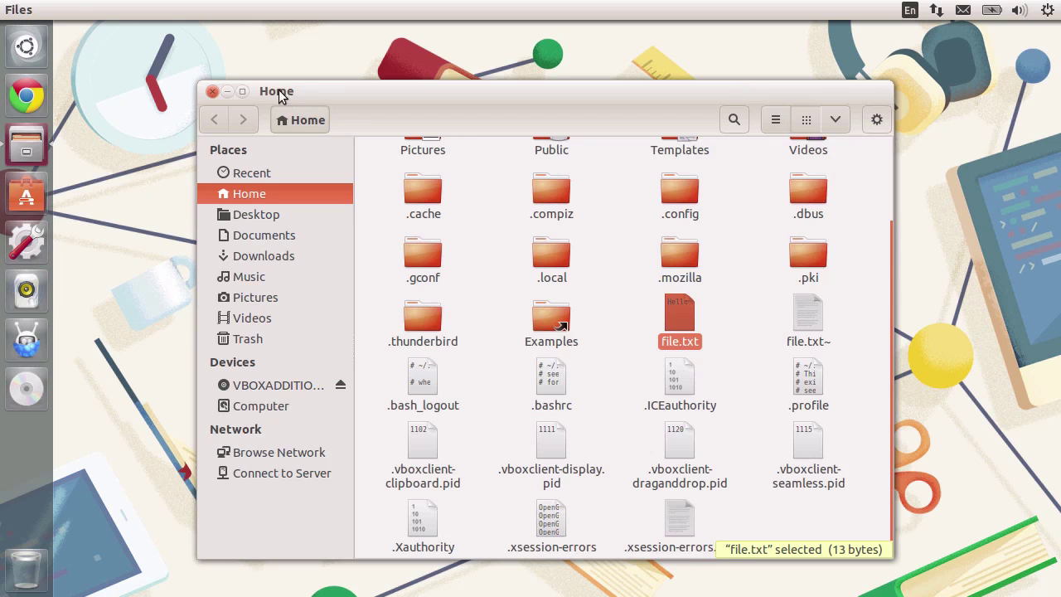
Step: Disable showing hidden and backup files in the file manager's preferences
left_click(71, 9)
left_click(115, 123)
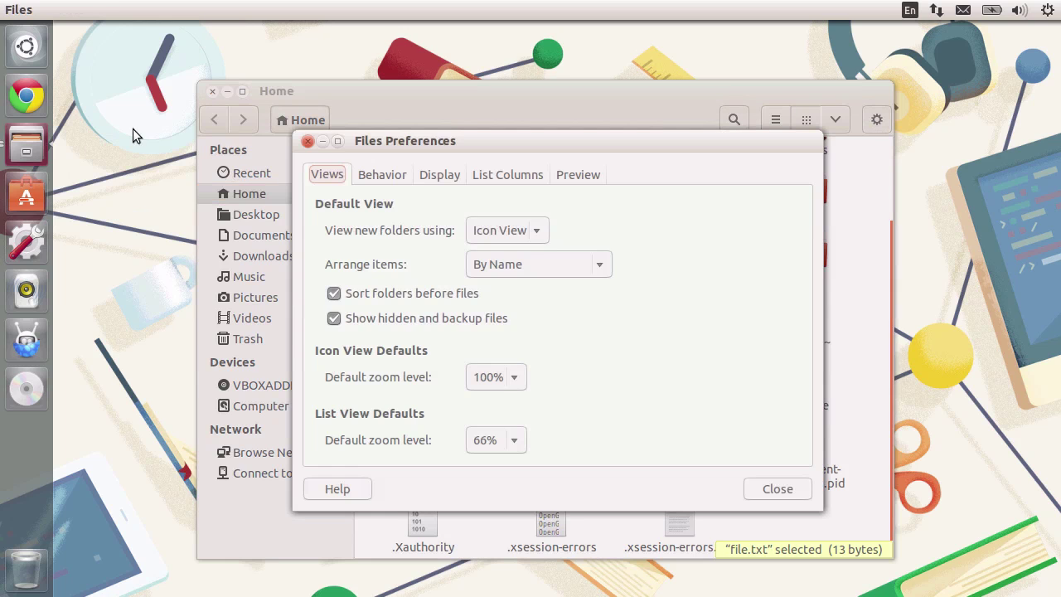
left_click(333, 319)
left_click(762, 487)
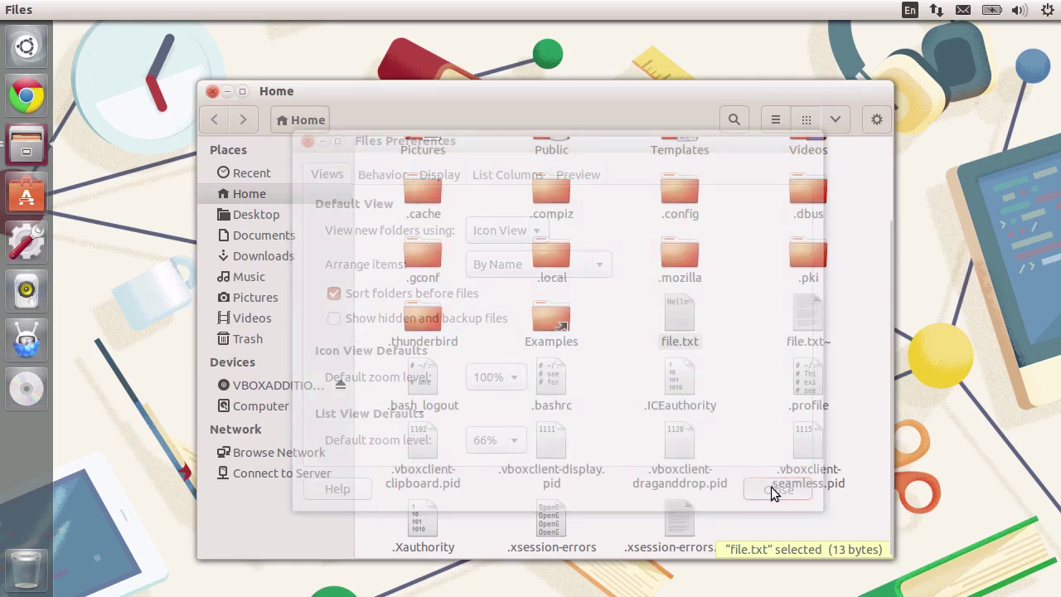
Step: Switch the Home folder to list view and display the permissions of file.txt in its properties
left_click(776, 120)
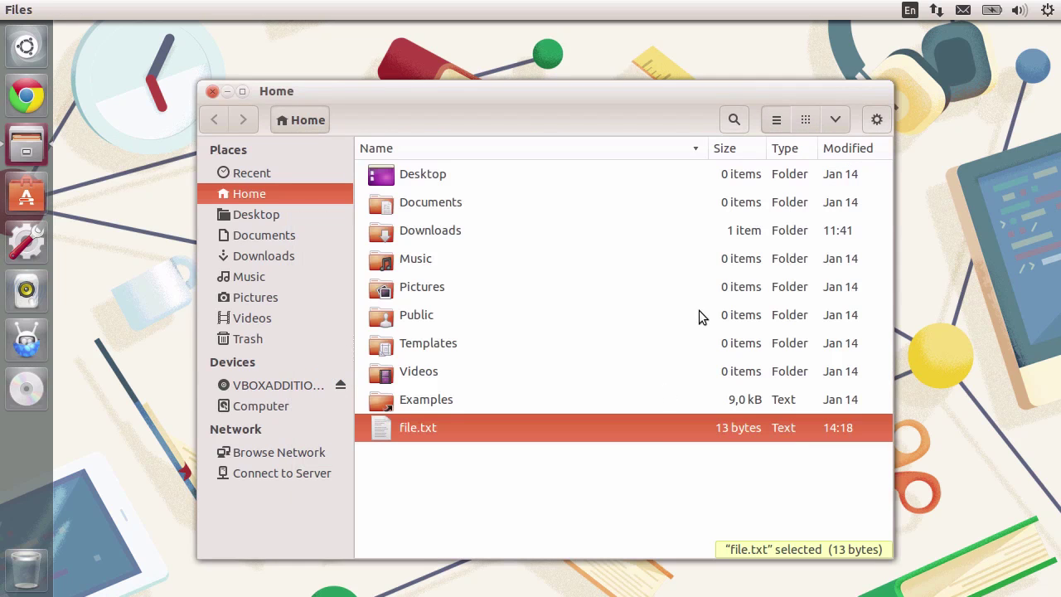
left_click(449, 452)
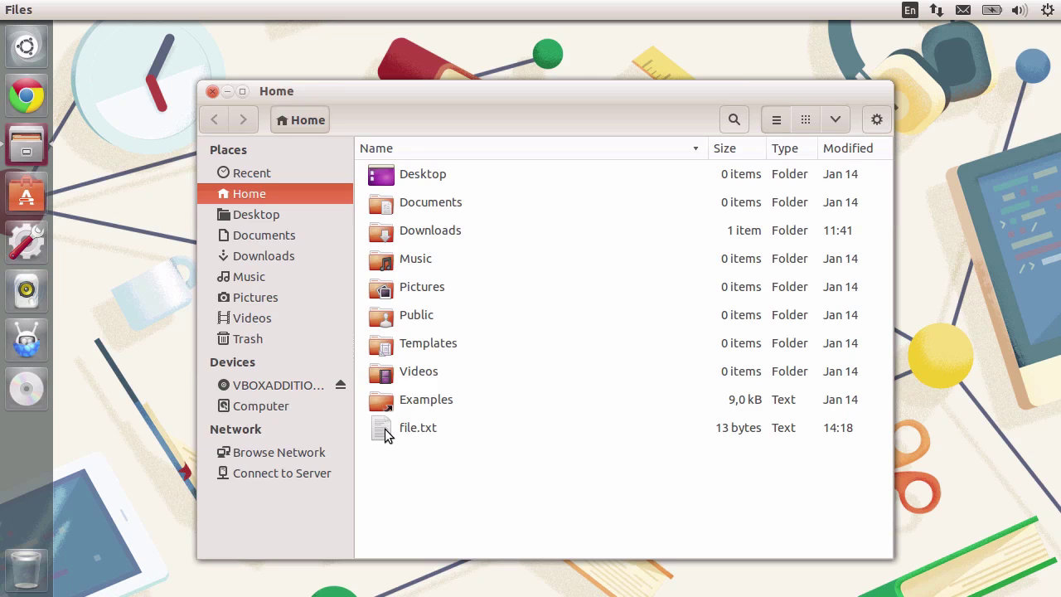
right_click(383, 427)
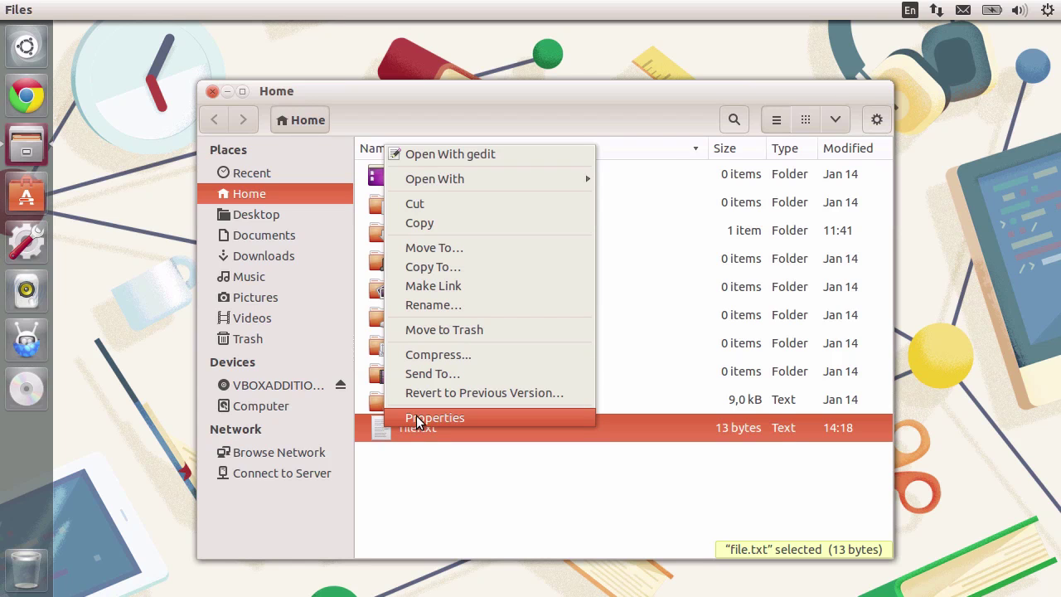
left_click(415, 417)
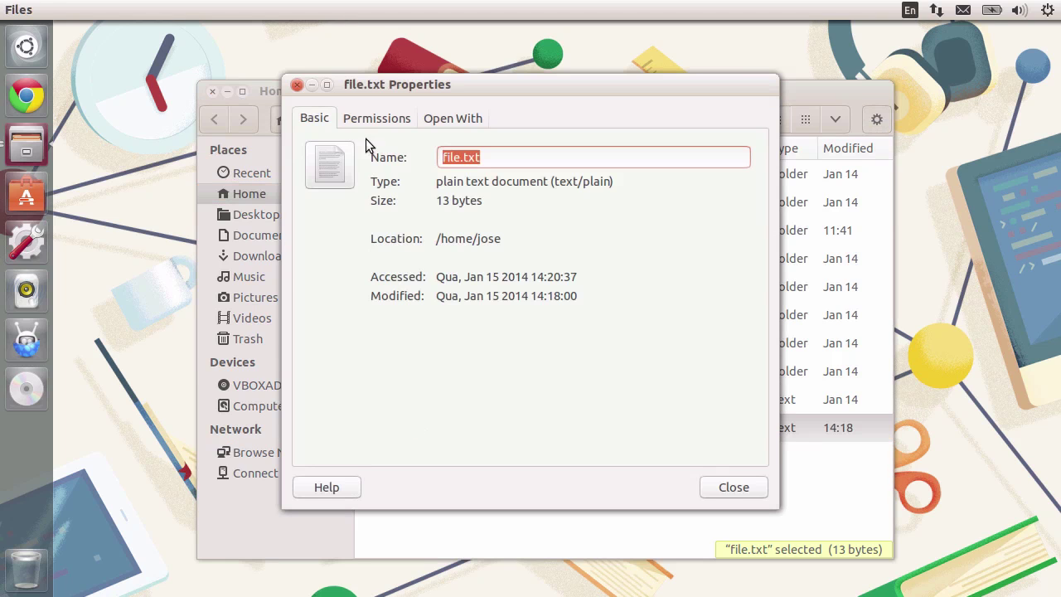
left_click(367, 119)
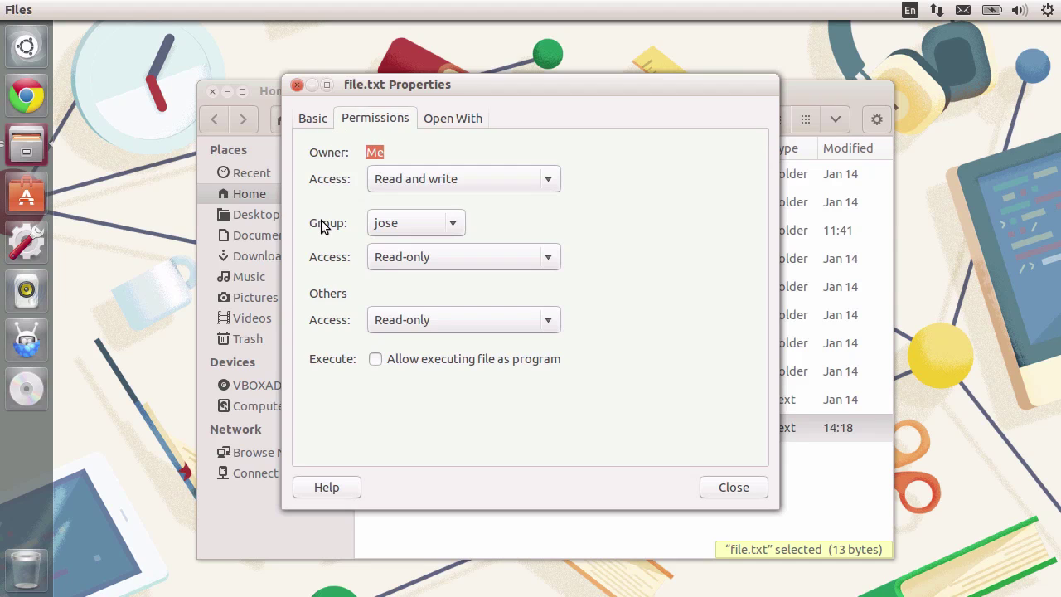
Step: Review the groups that can be assigned to file.txt in its permissions
left_click(328, 297)
left_click(407, 226)
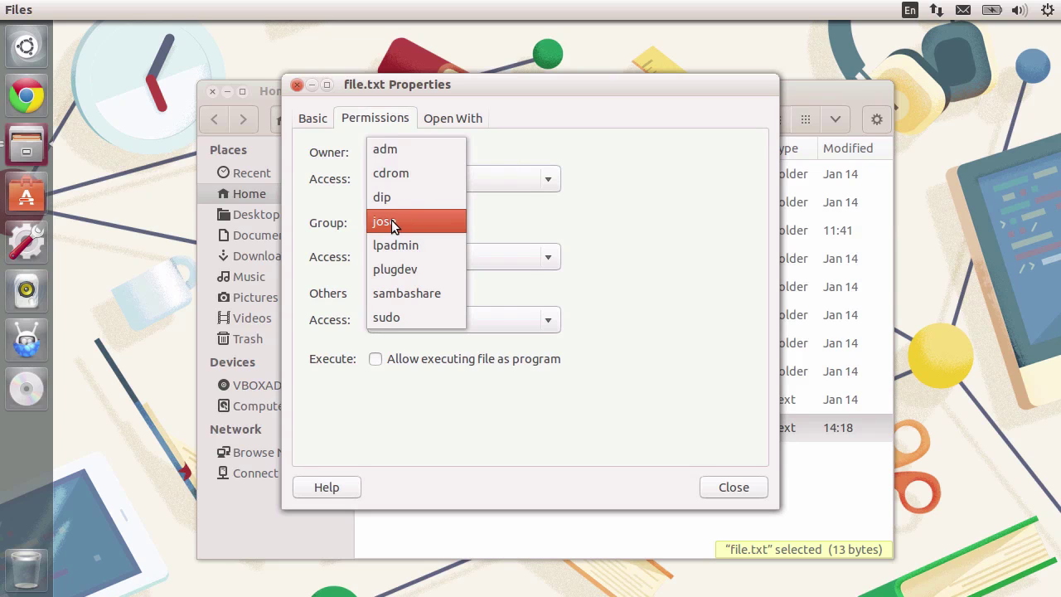
left_click(390, 221)
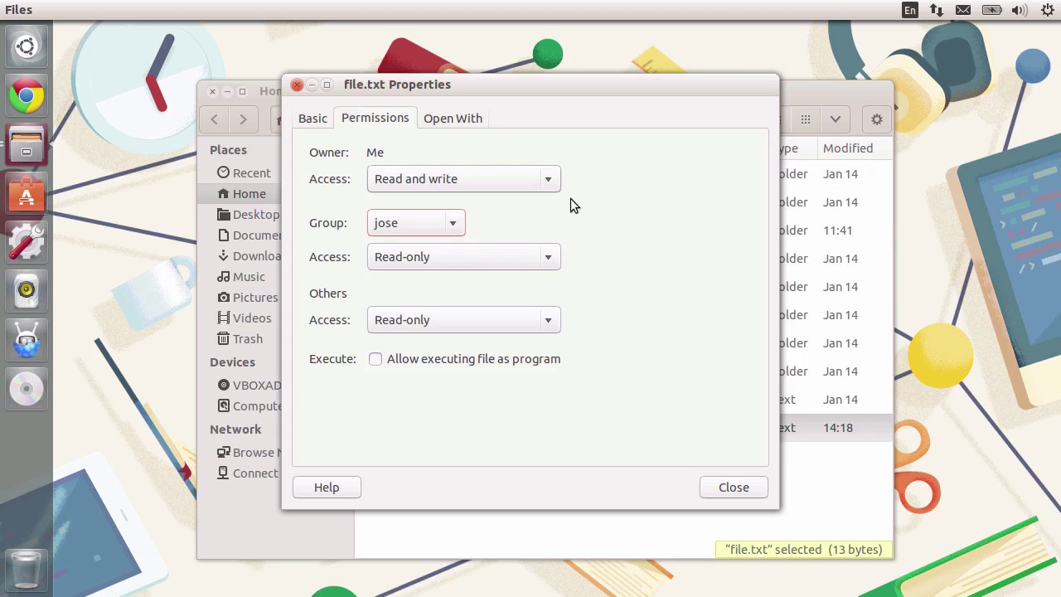
Step: Examine the access levels offered for the owner, the group and others in the permissions of file.txt
left_click(553, 184)
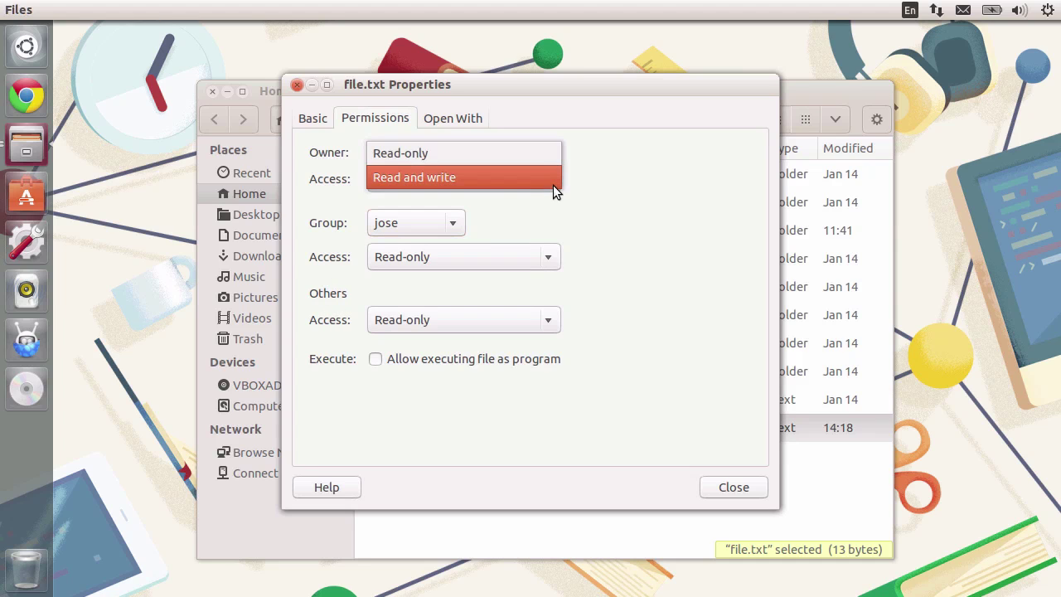
left_click(410, 174)
left_click(381, 255)
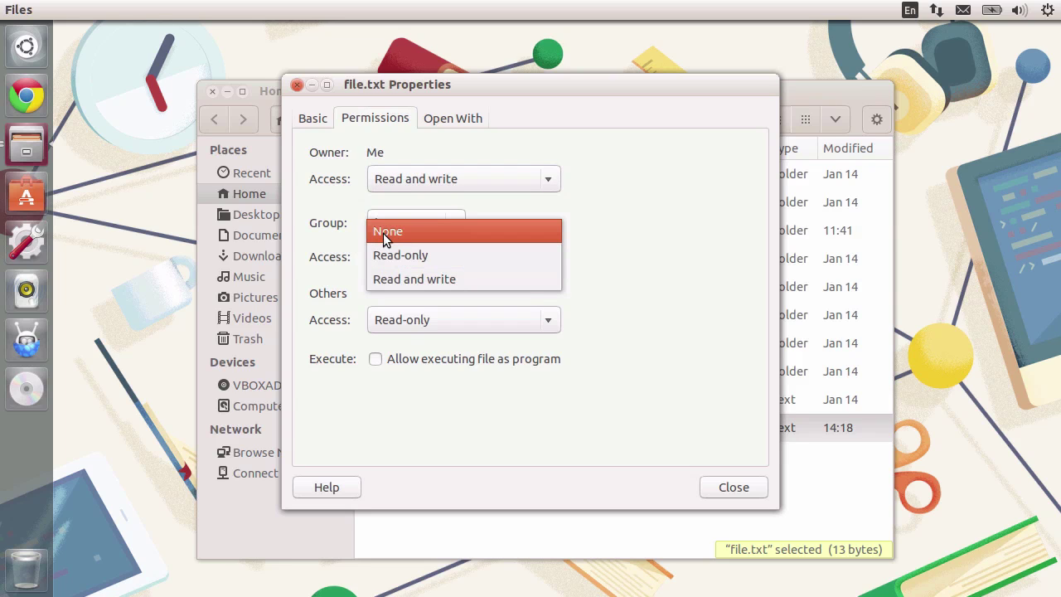
left_click(343, 260)
left_click(446, 328)
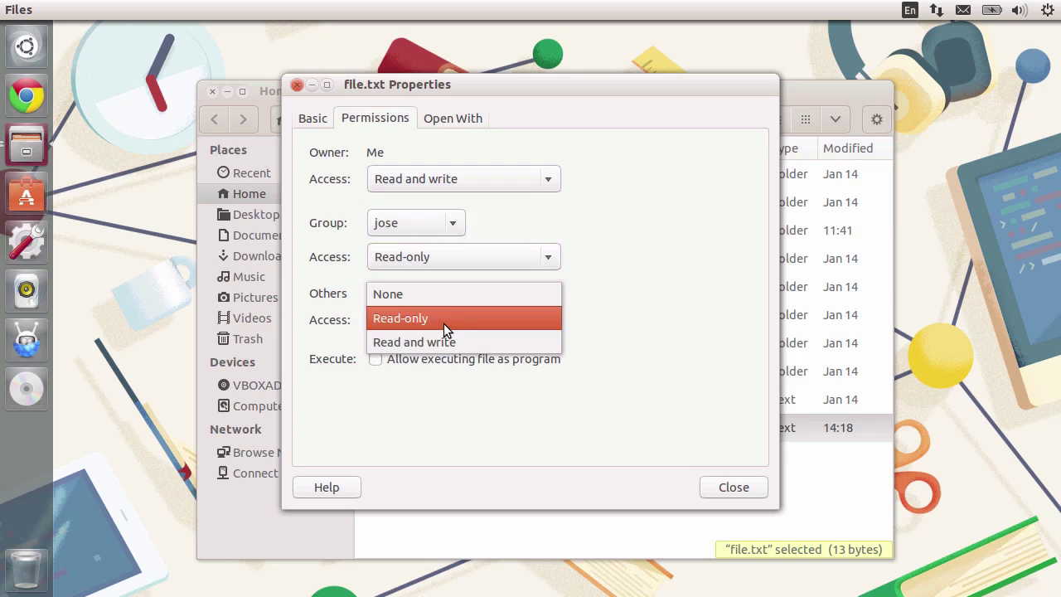
left_click(420, 366)
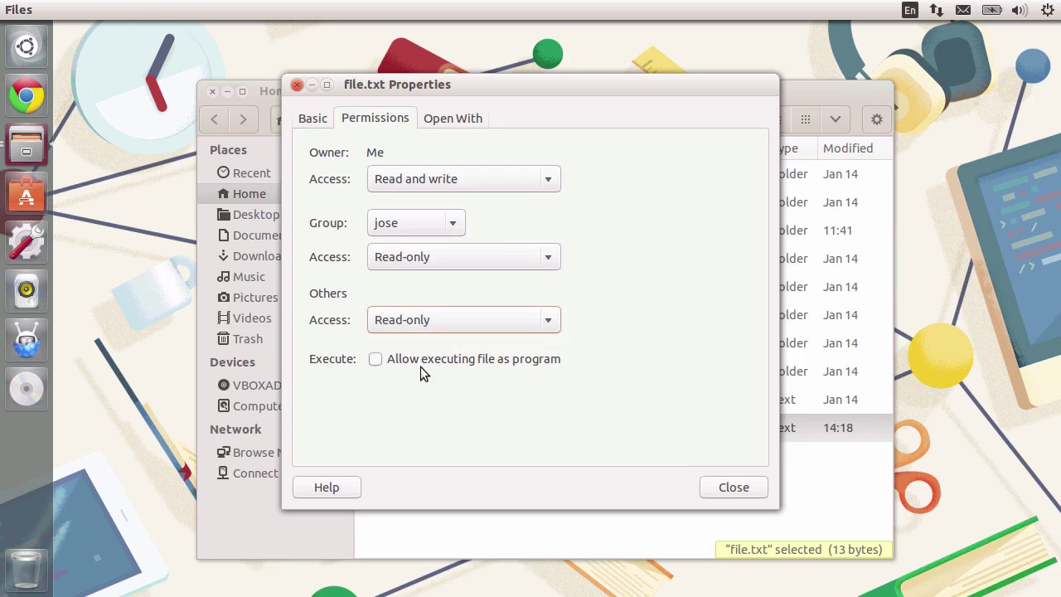
Step: Allow executing file.txt as a program and close its properties
left_click(376, 358)
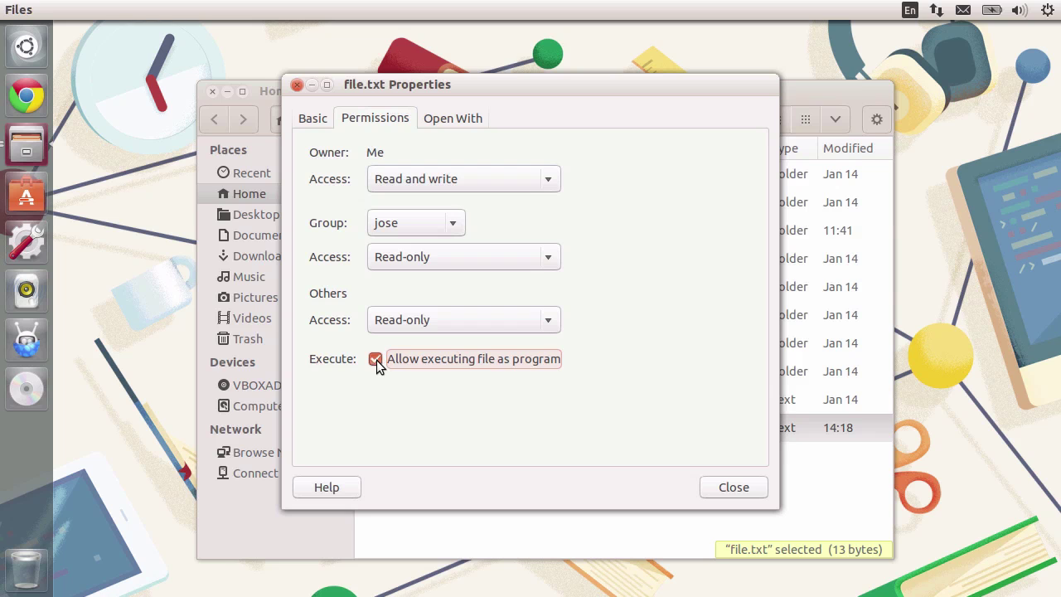
key("Escape")
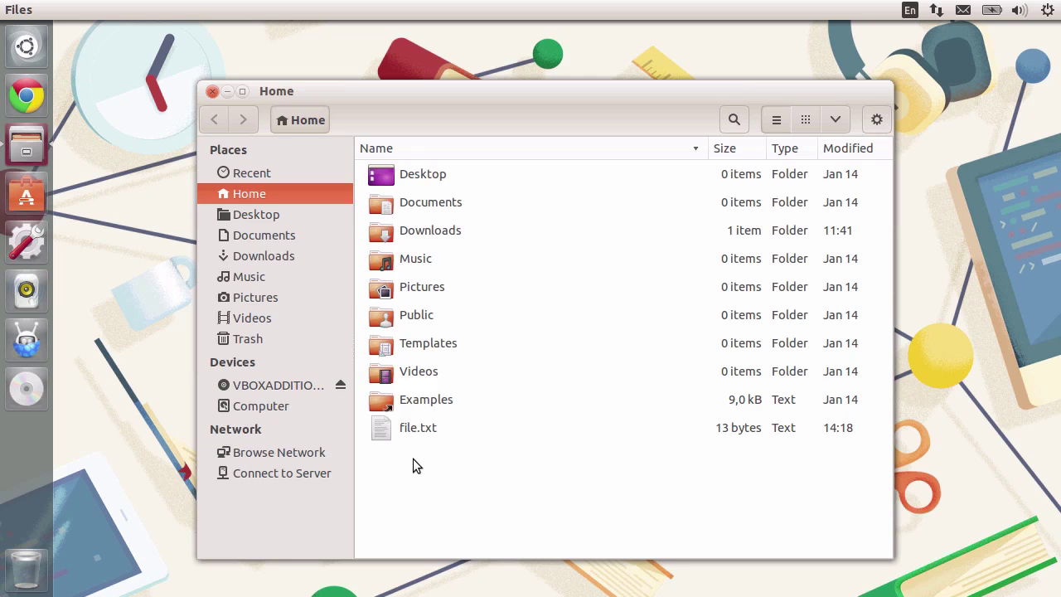
Step: Go up from the Home folder to the file system root, and close the file manager window
key("alt+Up")
key("alt+Up")
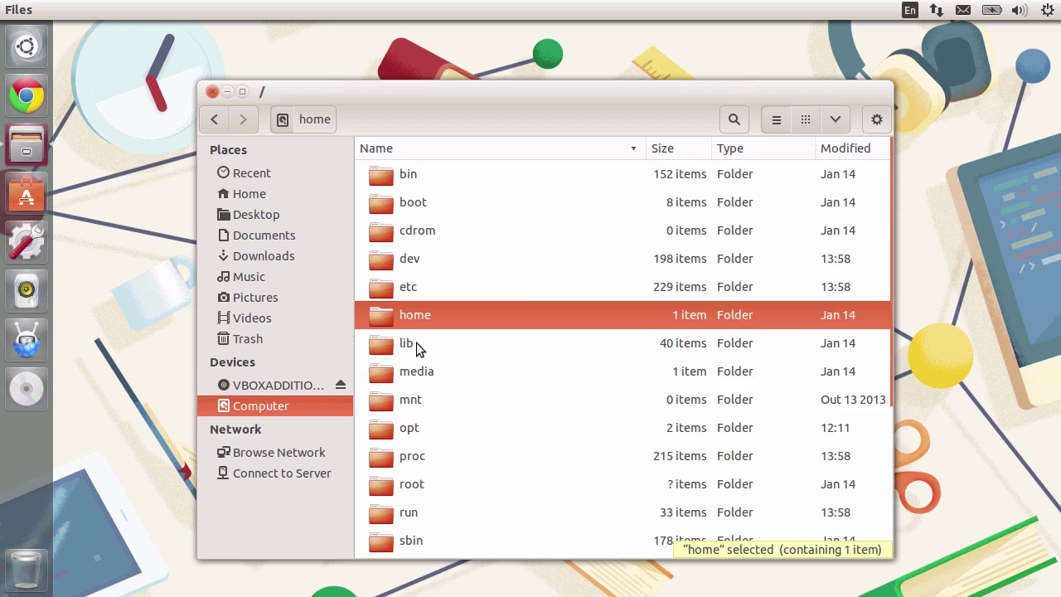
left_click(212, 92)
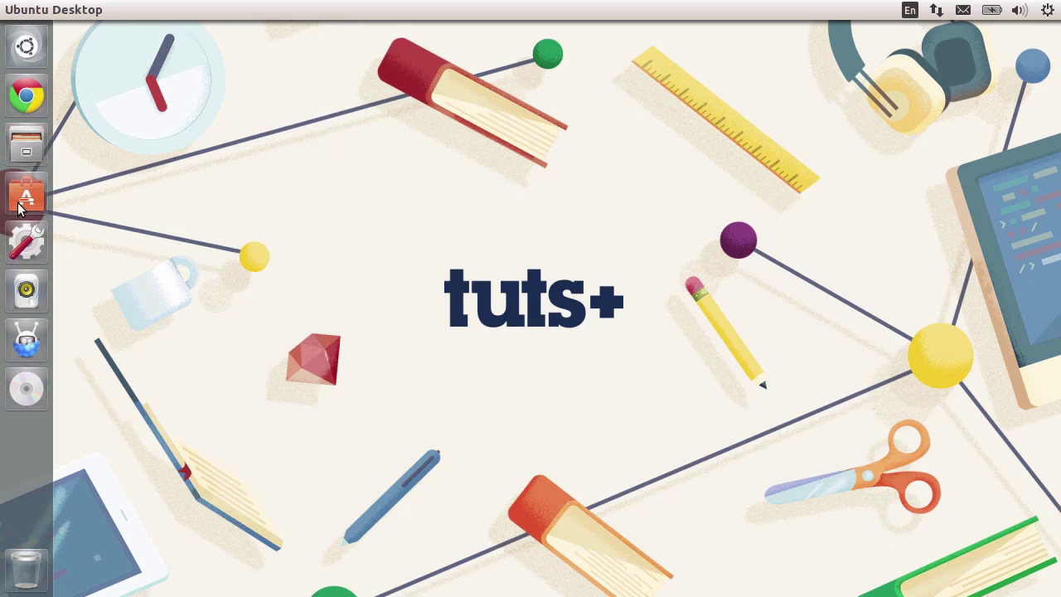